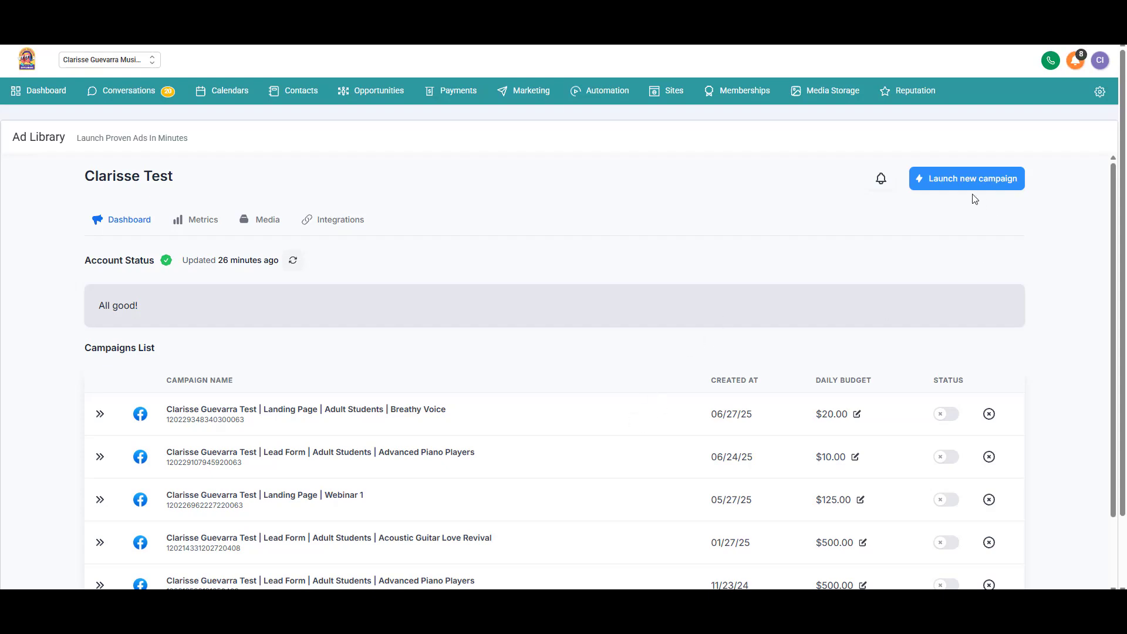
Step: Start a new ad campaign from the Ad Library dashboard
{"action": "left_click", "coordinate": [956, 186]}
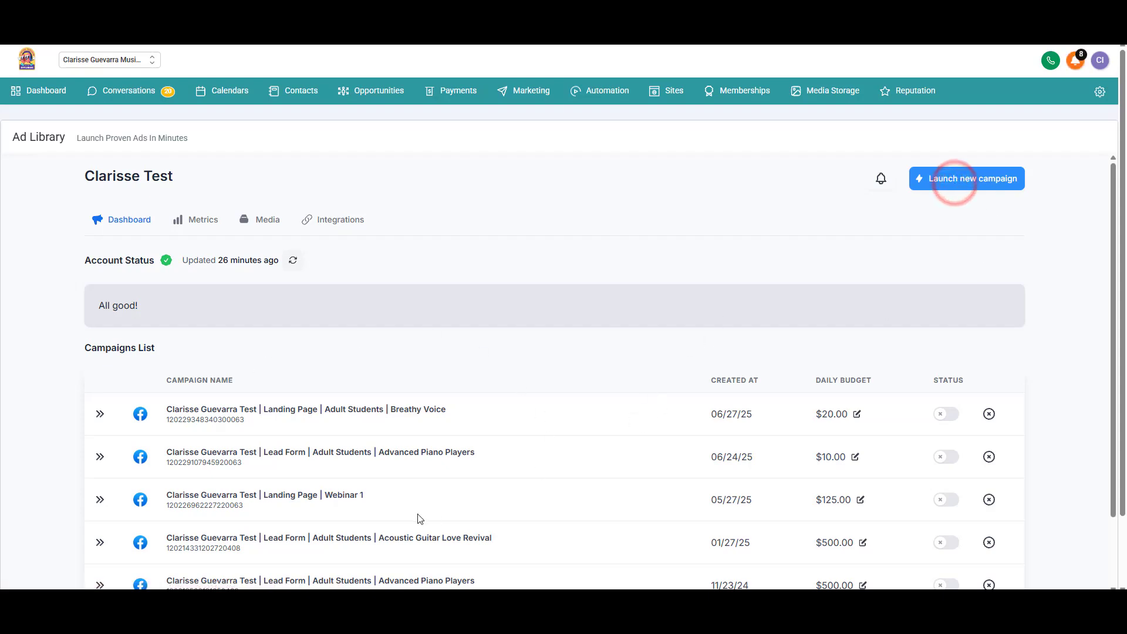
Step: Choose Facebook & Instagram with the Guitar for Adult Students 'Acoustic Guitar Love Revival' template
{"action": "left_click", "coordinate": [593, 288]}
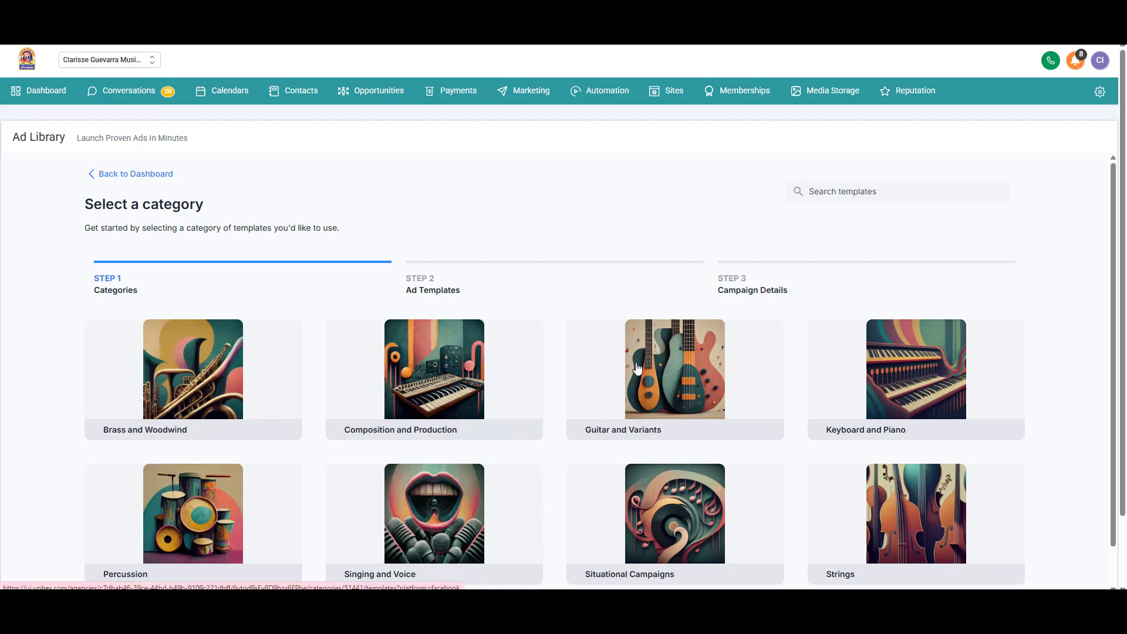
{"action": "left_click", "coordinate": [568, 439]}
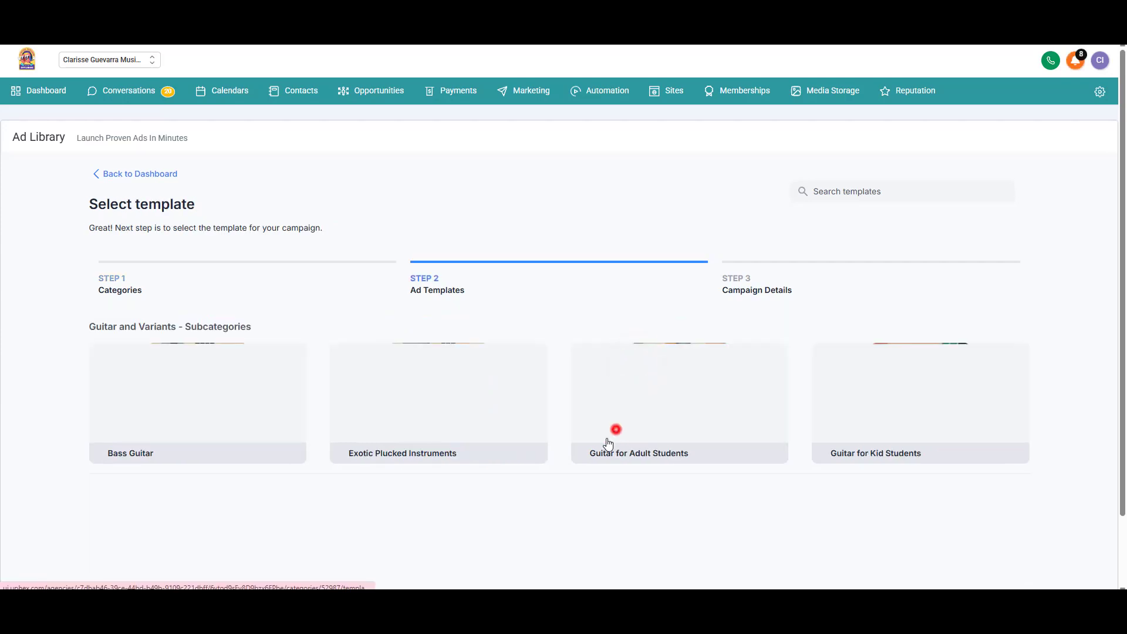
{"action": "scroll", "coordinate": [521, 383], "scroll_direction": "down", "scroll_amount": 3}
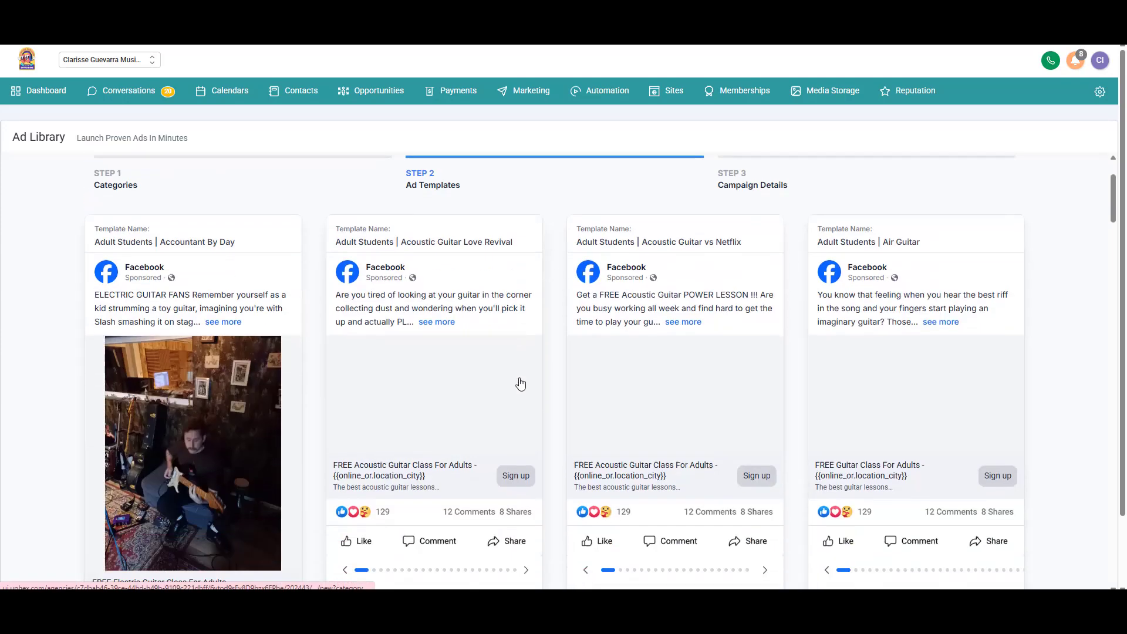
{"action": "scroll", "coordinate": [510, 400], "scroll_direction": "down", "scroll_amount": 2}
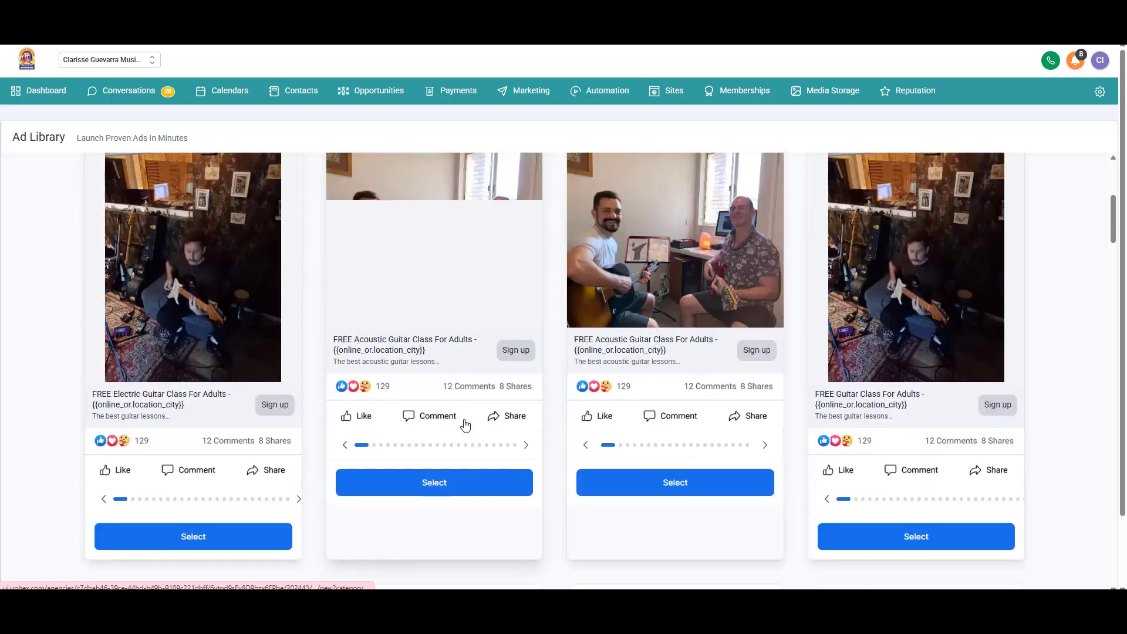
{"action": "left_click", "coordinate": [382, 495]}
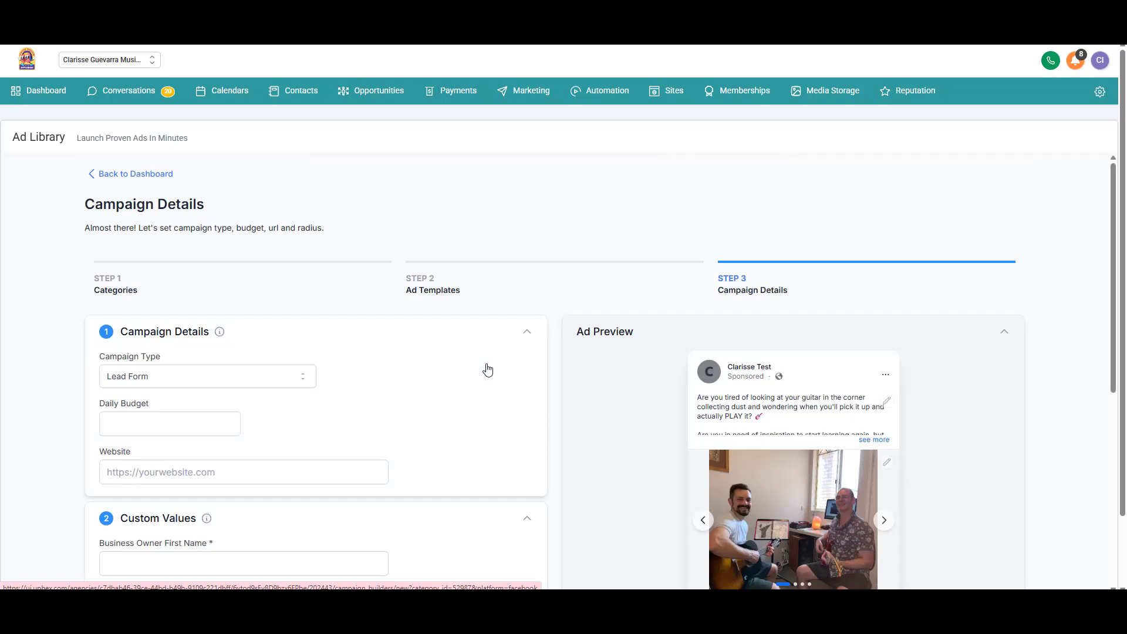
Step: Set the campaign's daily budget to 10
{"action": "scroll", "coordinate": [276, 327], "scroll_direction": "down", "scroll_amount": 2}
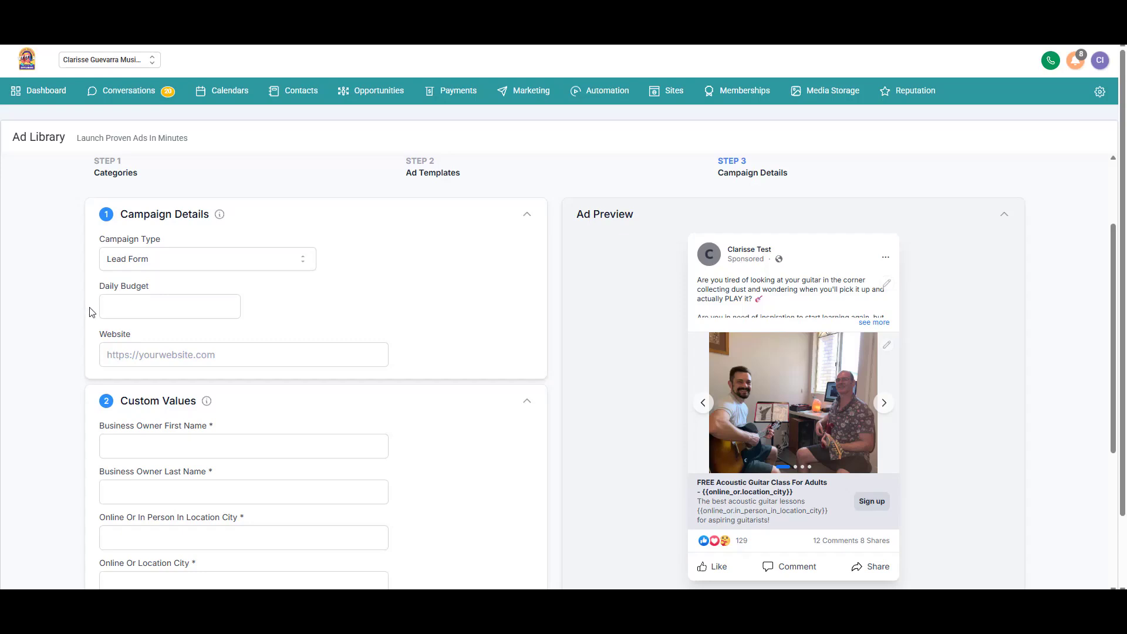
{"action": "left_click", "coordinate": [111, 309]}
{"action": "type", "text": "10"}
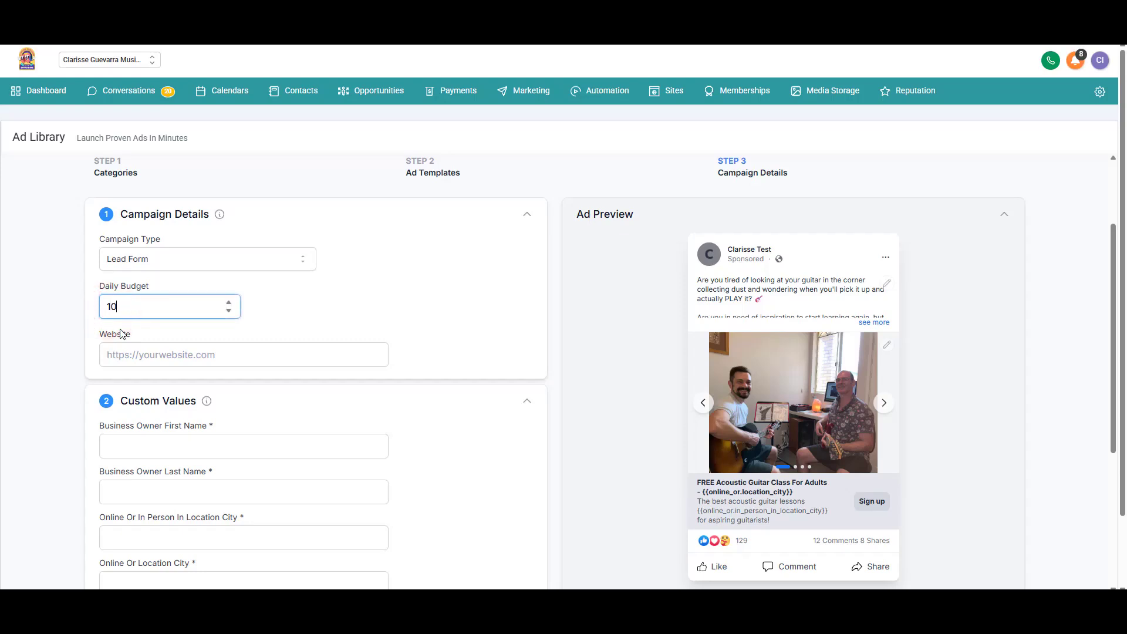
Step: Copy the Free Guitar Trial Session's permanent booking link for the Website field
{"action": "left_click", "coordinate": [176, 354]}
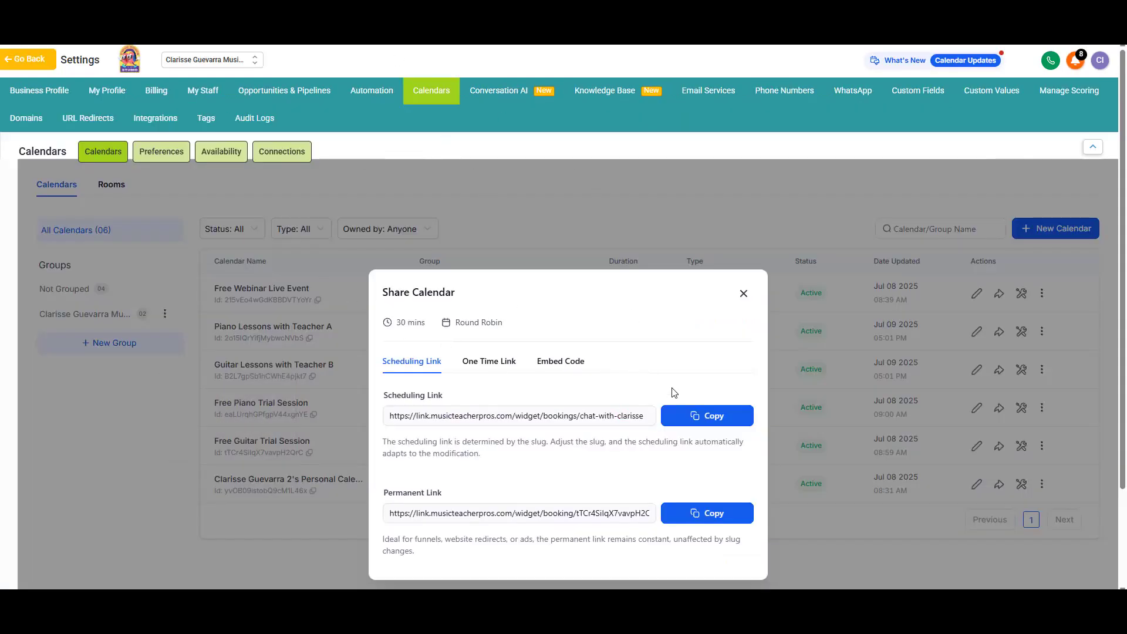
{"action": "left_click", "coordinate": [701, 513]}
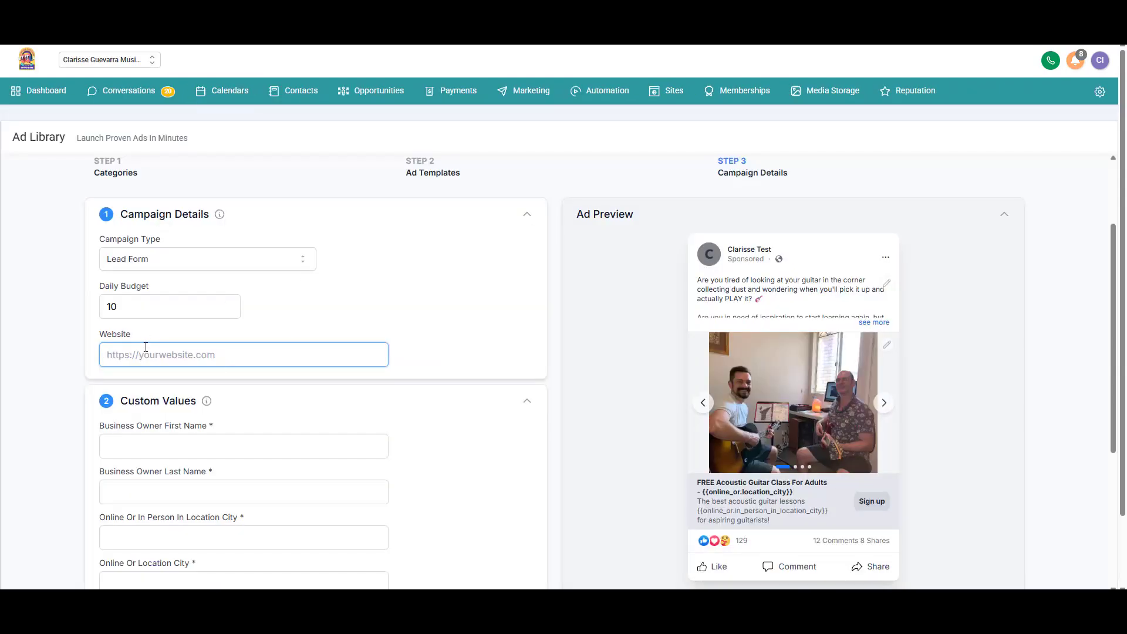
{"action": "right_click", "coordinate": [145, 347]}
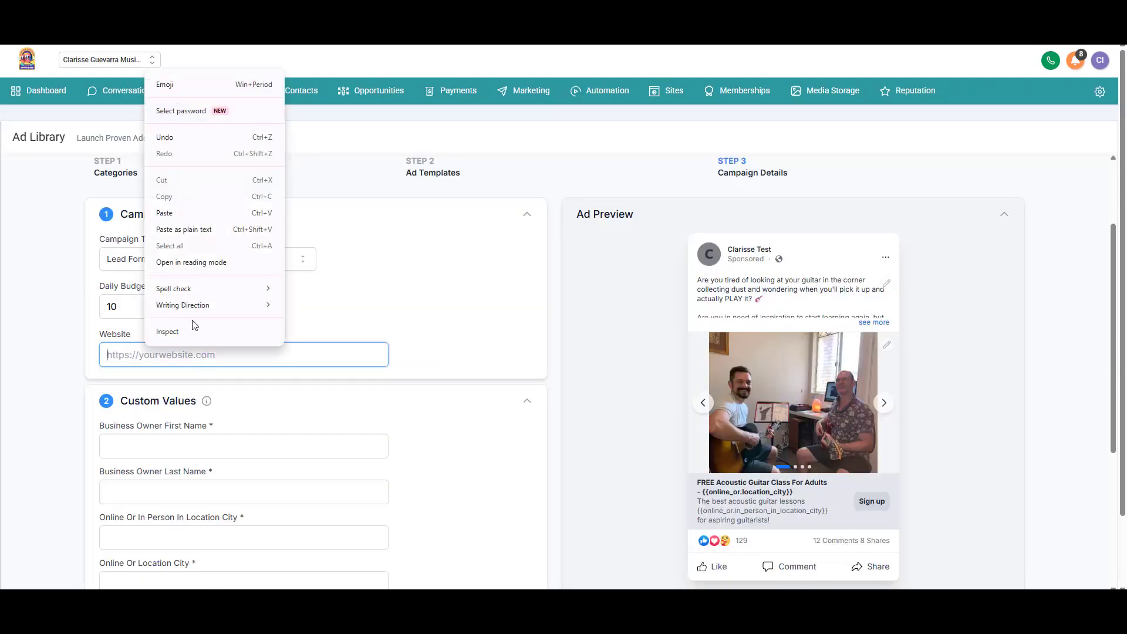
Step: Paste the booking link as the website and enter the owner's first and last name
{"action": "left_click", "coordinate": [177, 212]}
{"action": "scroll", "coordinate": [408, 303], "scroll_direction": "down", "scroll_amount": 3}
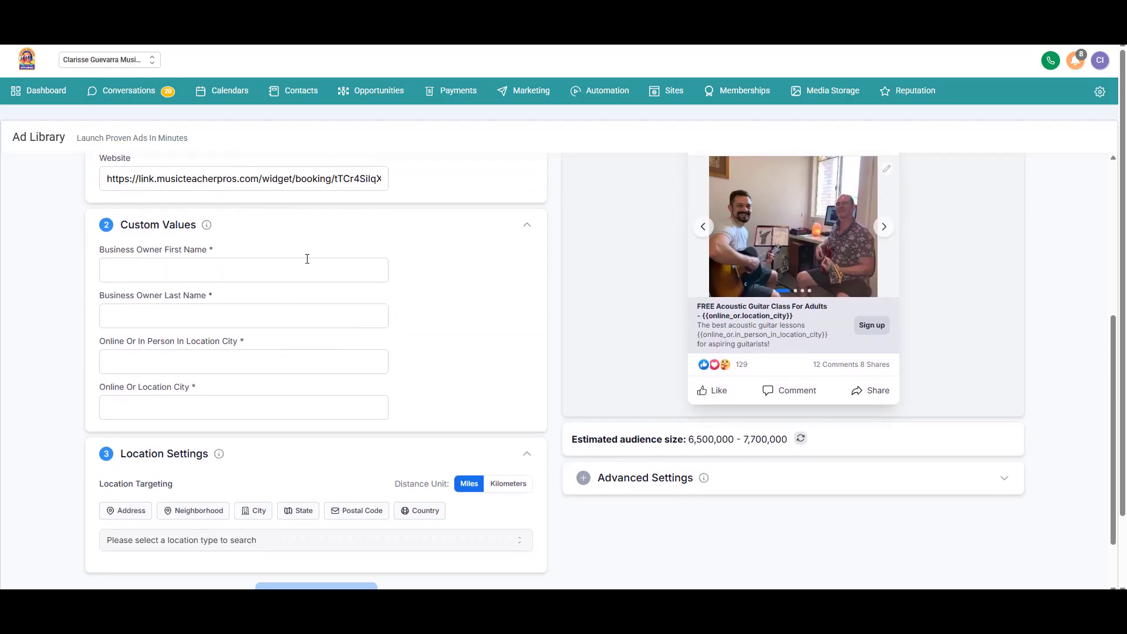
{"action": "left_click", "coordinate": [204, 268]}
{"action": "key", "text": "Tab"}
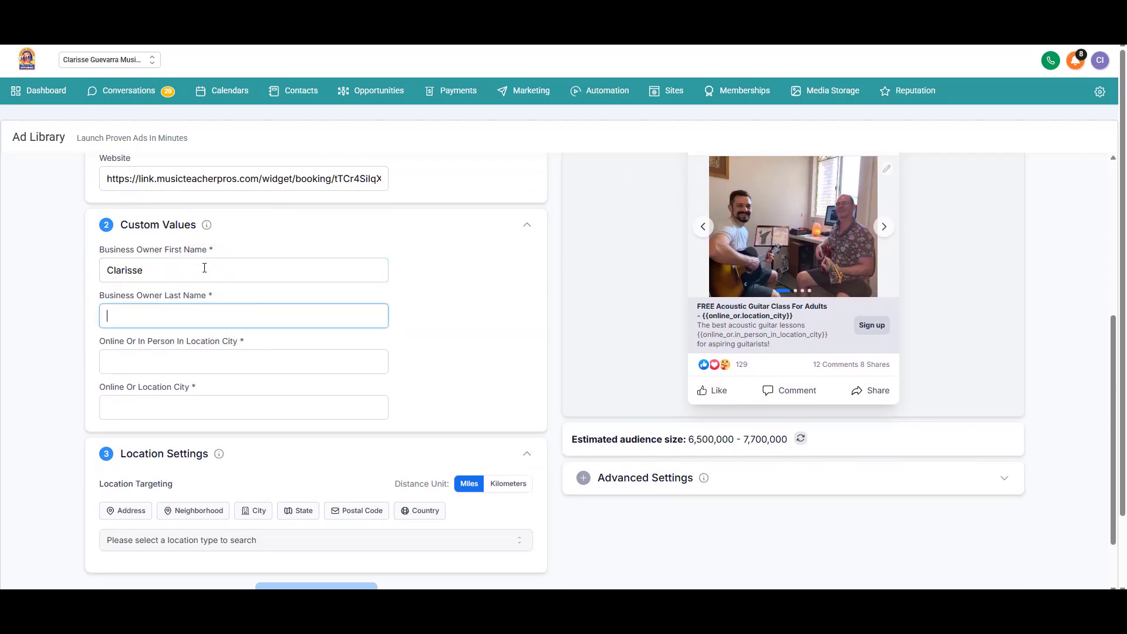
Step: Set the location city value to 'In Person In London' and Online Or Location City to 'London'
{"action": "key", "text": "Tab"}
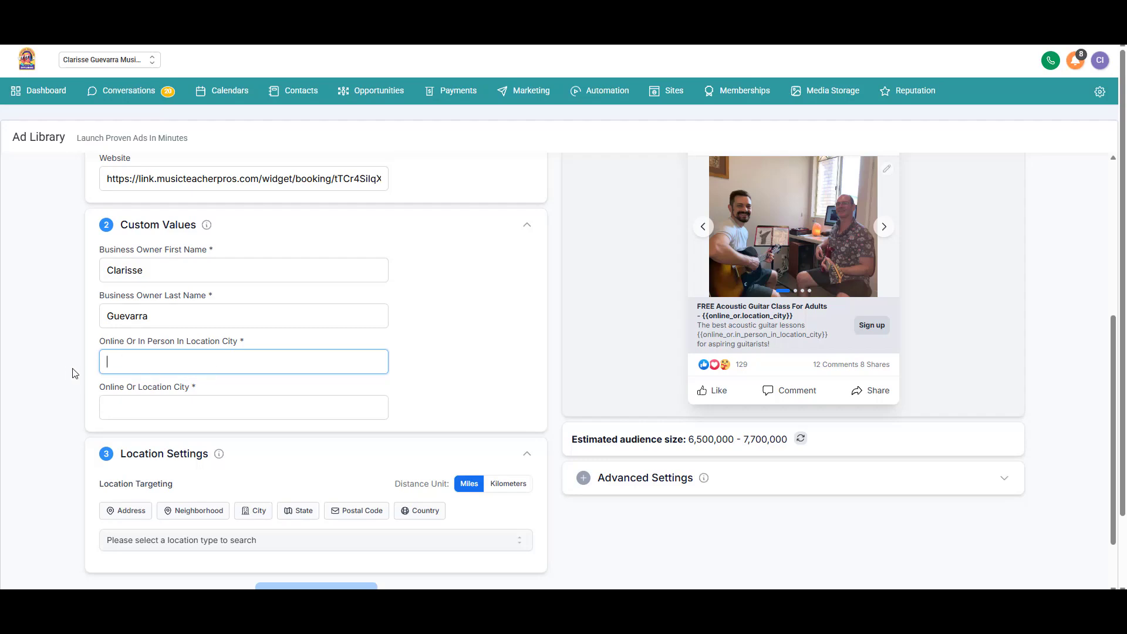
{"action": "left_click", "coordinate": [123, 359]}
{"action": "type", "text": "Online"}
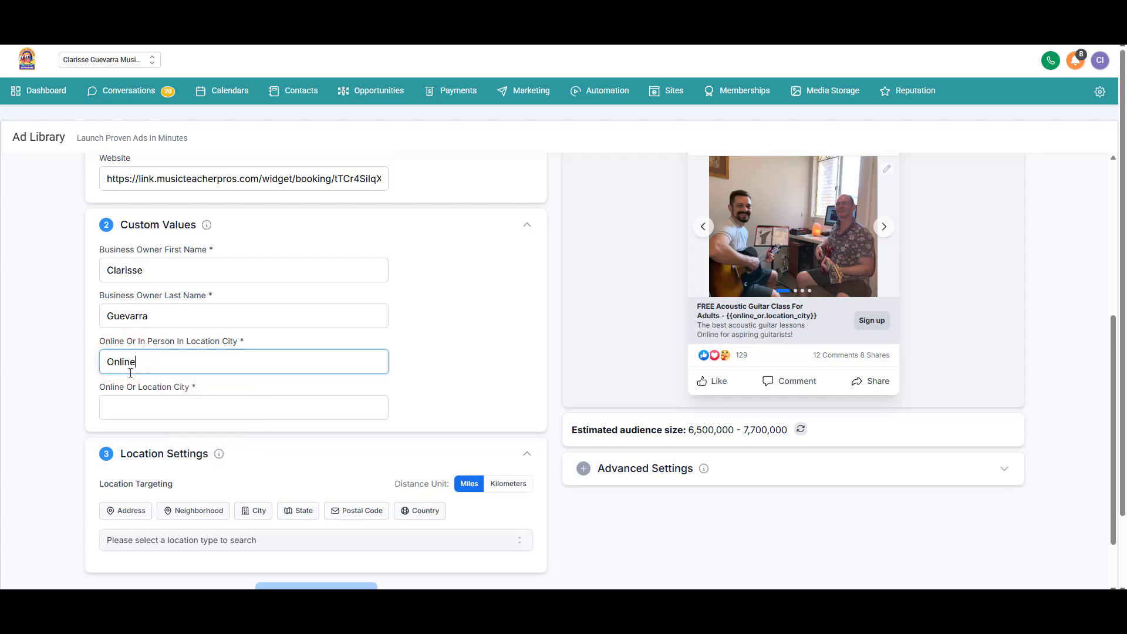
{"action": "double_click", "coordinate": [130, 373]}
{"action": "type", "text": "In Person In"}
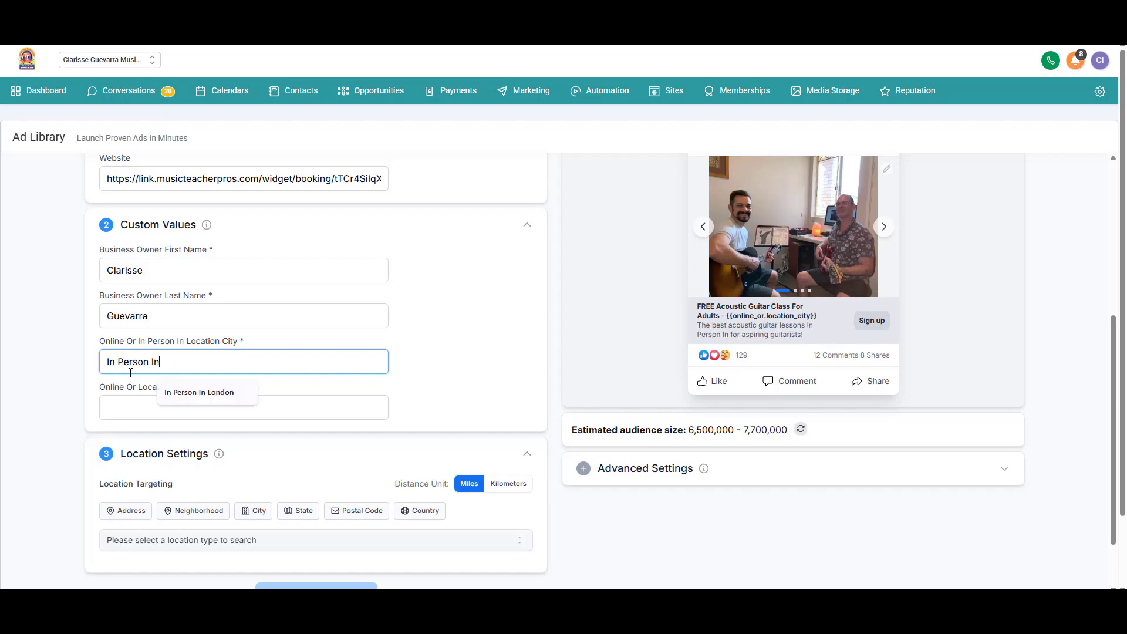
{"action": "type", "text": " London"}
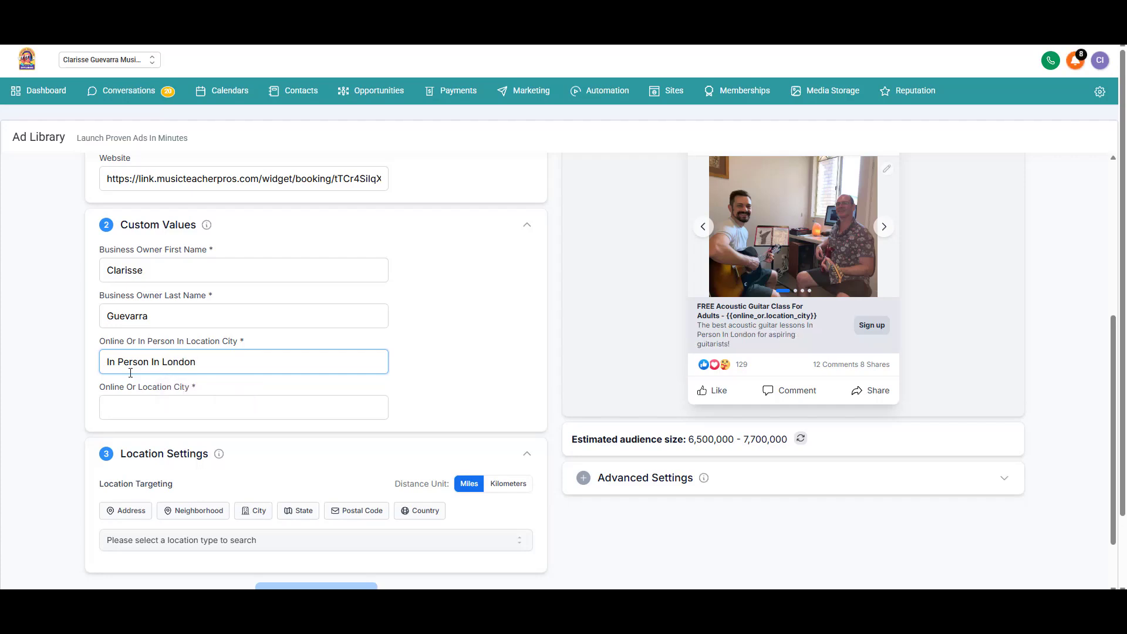
{"action": "left_click", "coordinate": [152, 399]}
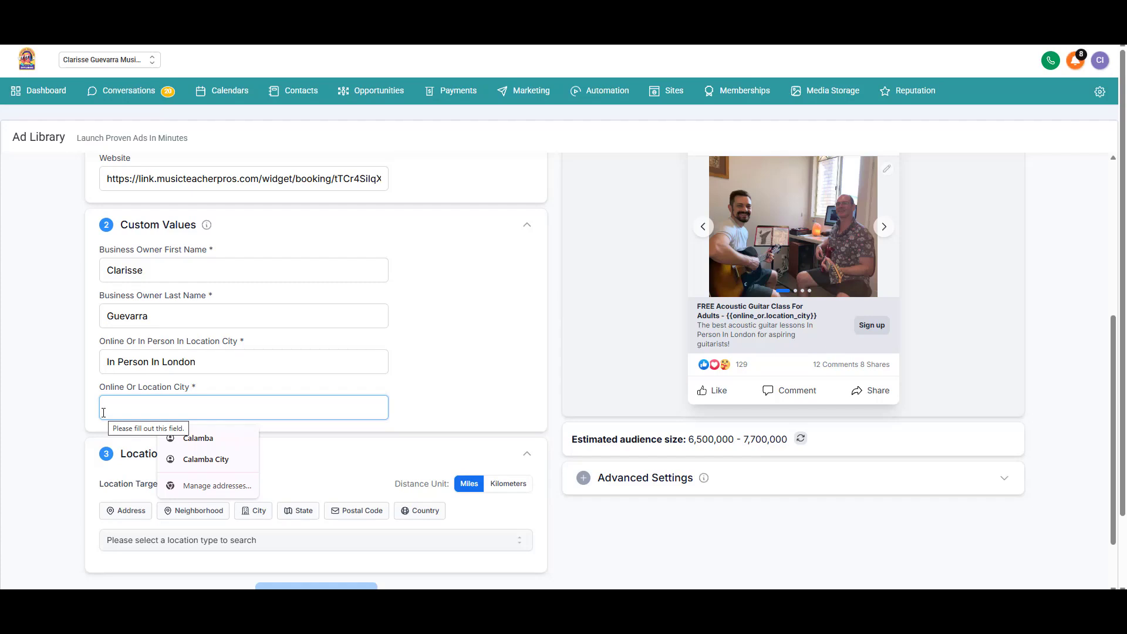
{"action": "type", "text": "London"}
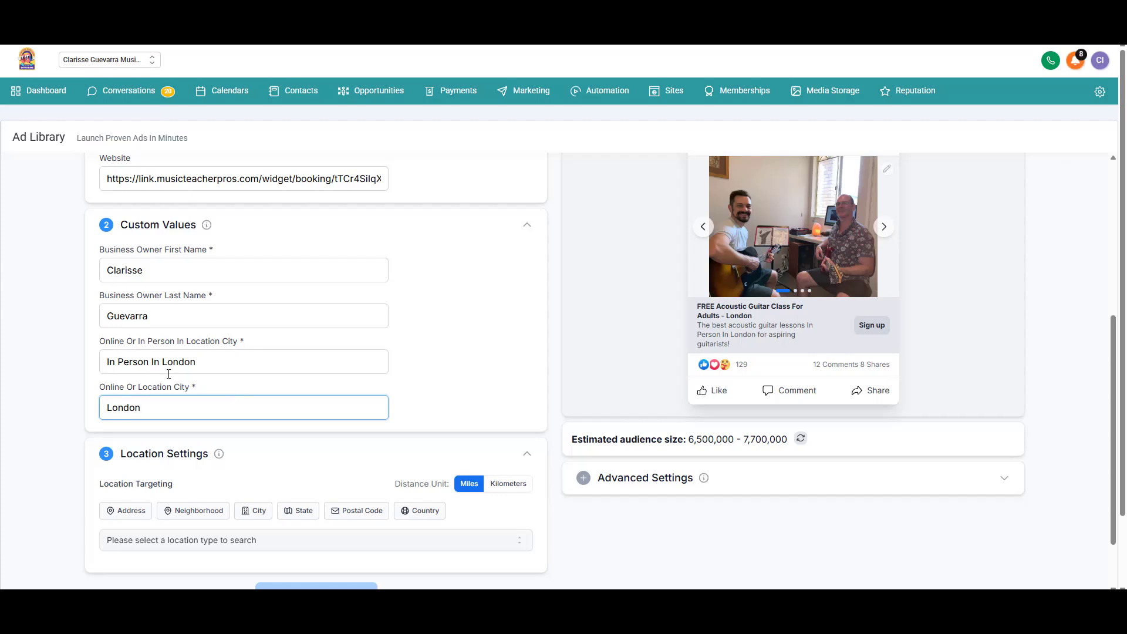
{"action": "scroll", "coordinate": [169, 374], "scroll_direction": "down", "scroll_amount": 1}
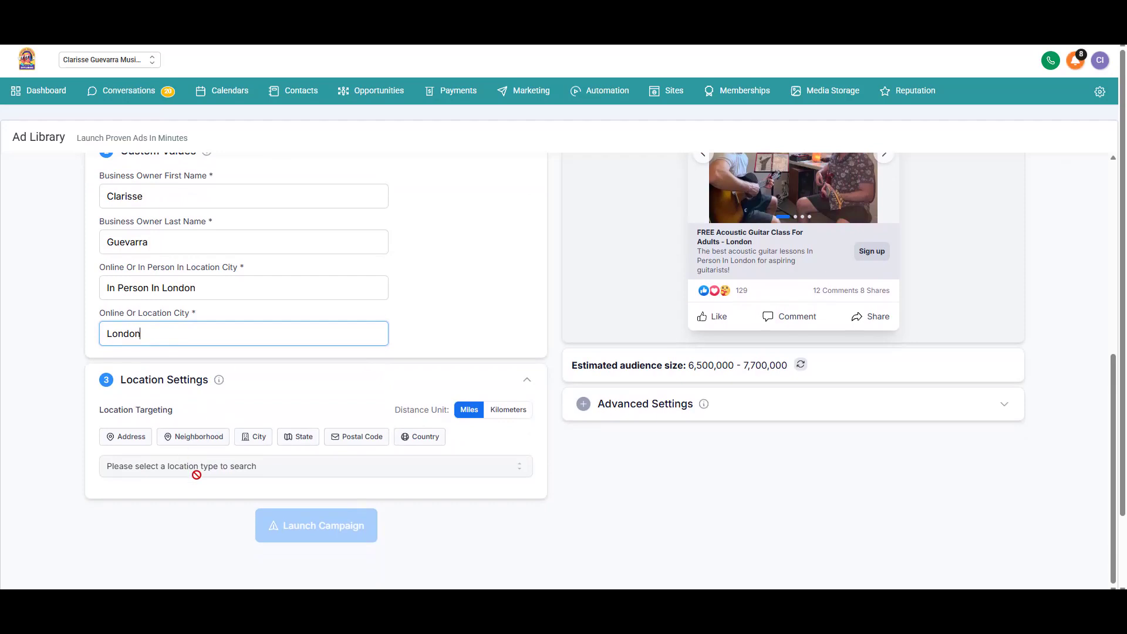
Step: Search cities for 'london' and include Hobbayne, London - England in targeting
{"action": "left_click", "coordinate": [257, 442]}
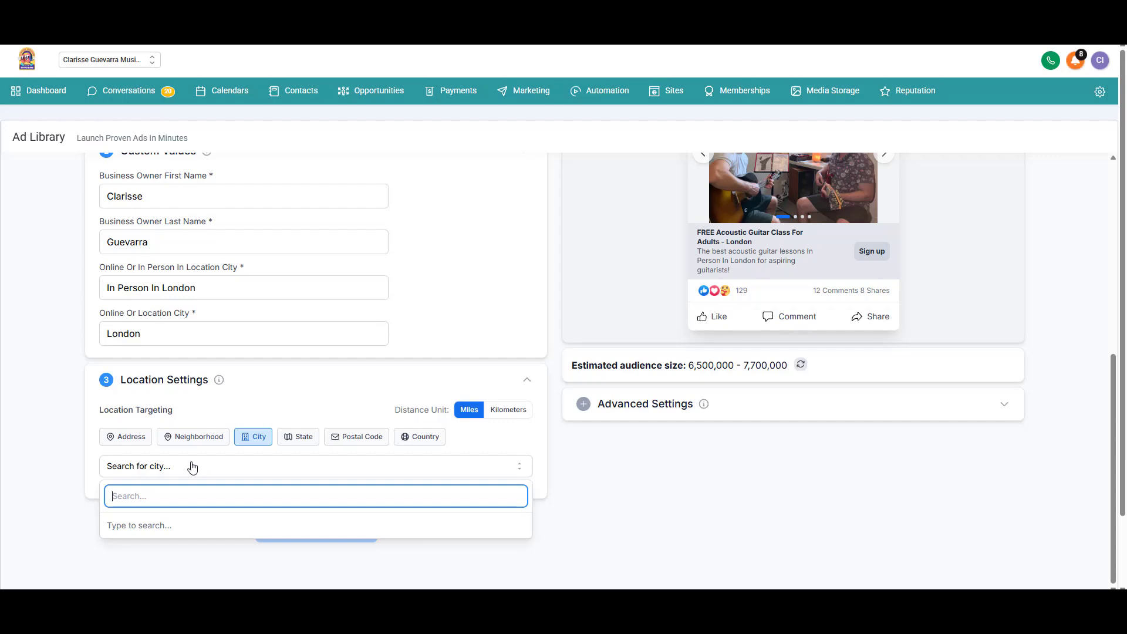
{"action": "type", "text": "london"}
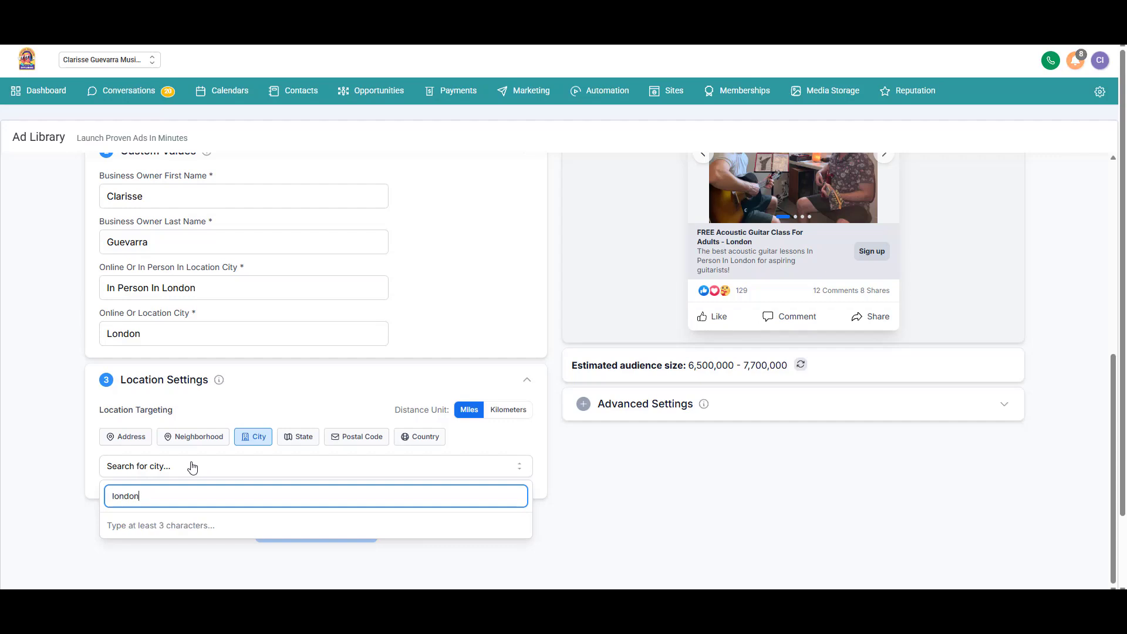
{"action": "left_click", "coordinate": [212, 506]}
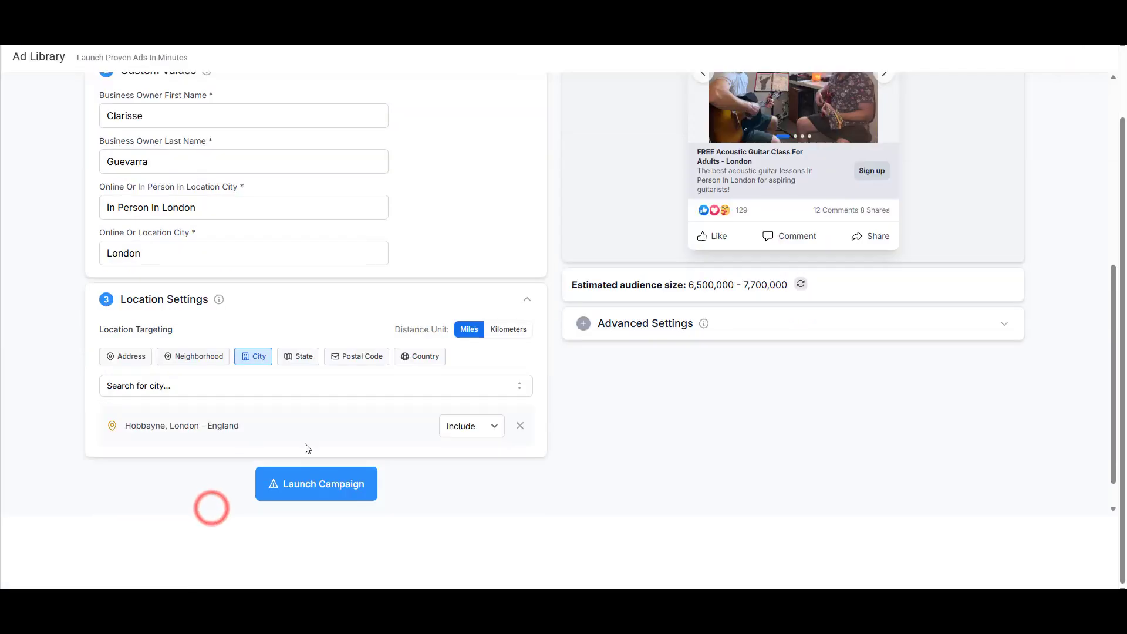
{"action": "scroll", "coordinate": [609, 458], "scroll_direction": "up", "scroll_amount": 5}
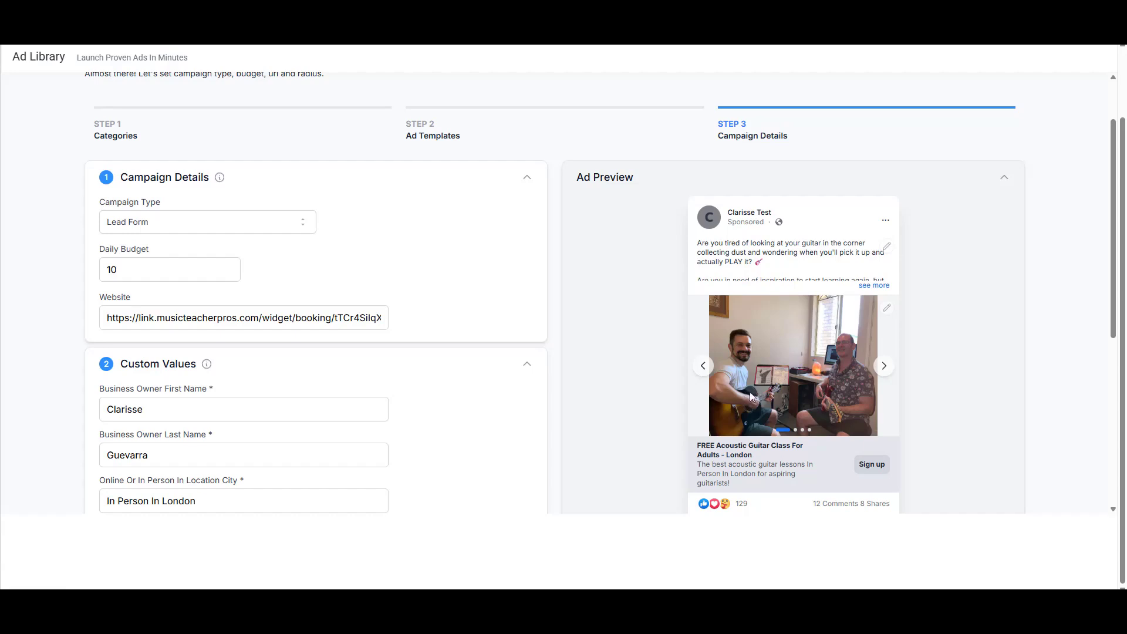
{"action": "left_click", "coordinate": [887, 245]}
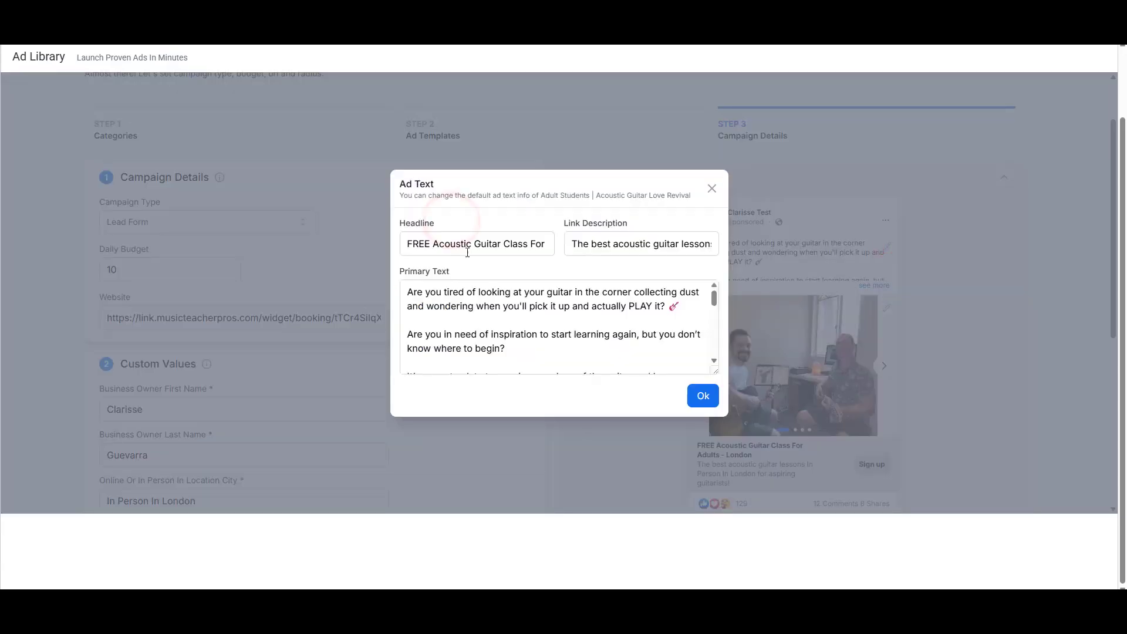
{"action": "left_click", "coordinate": [418, 242]}
{"action": "left_click", "coordinate": [591, 244]}
{"action": "left_click", "coordinate": [624, 274]}
{"action": "left_click_drag", "start_coordinate": [715, 368], "coordinate": [713, 445]}
{"action": "scroll", "coordinate": [537, 359], "scroll_direction": "down", "scroll_amount": 2}
{"action": "scroll", "coordinate": [538, 359], "scroll_direction": "down", "scroll_amount": 1}
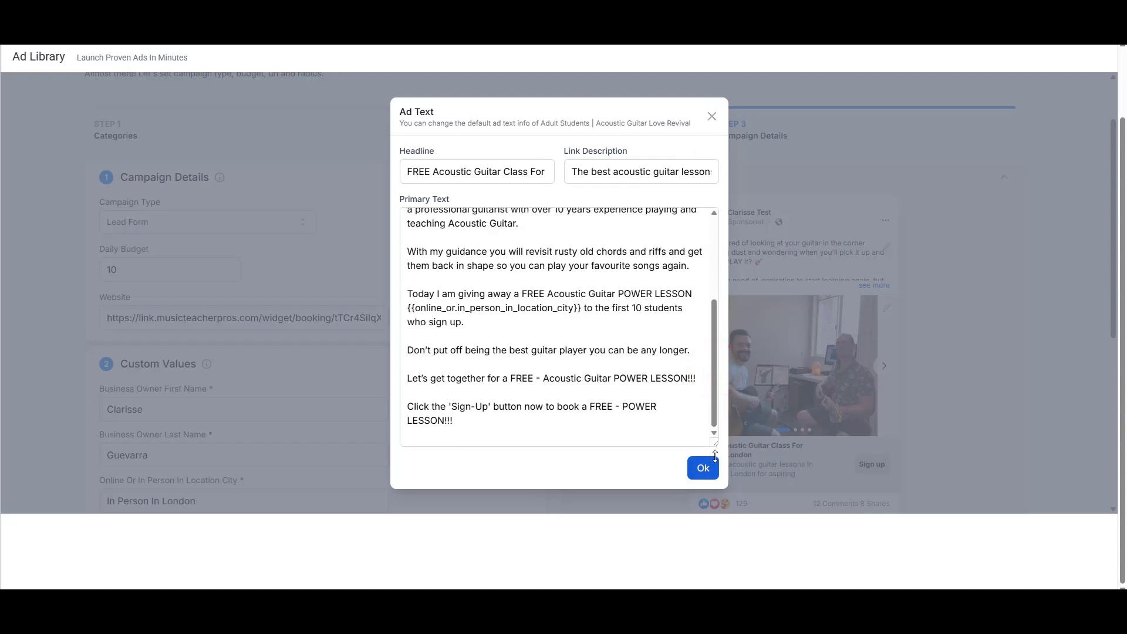
{"action": "left_click", "coordinate": [712, 116]}
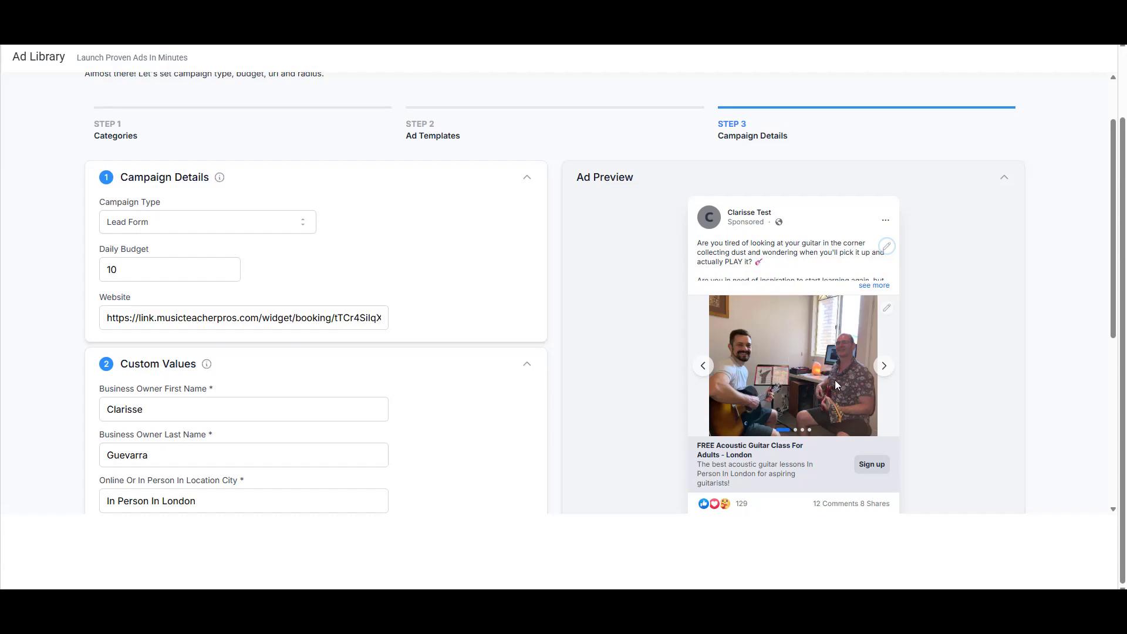
Step: Apply the first four Template Library guitar-lesson photos as the ad's carousel images
{"action": "left_click", "coordinate": [887, 309]}
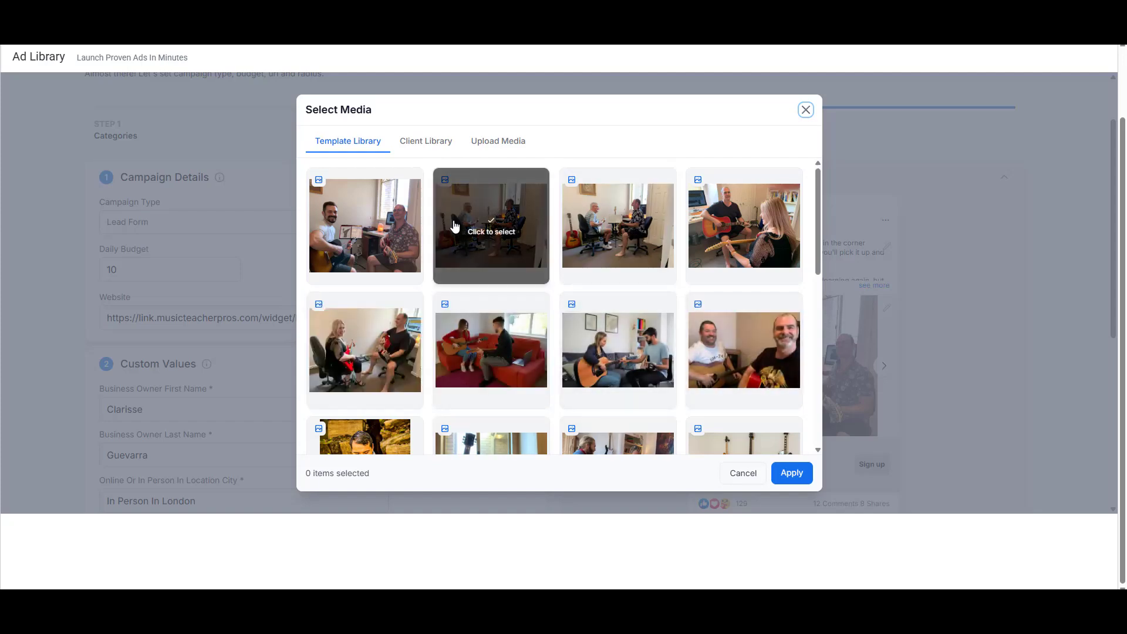
{"action": "left_click", "coordinate": [420, 146]}
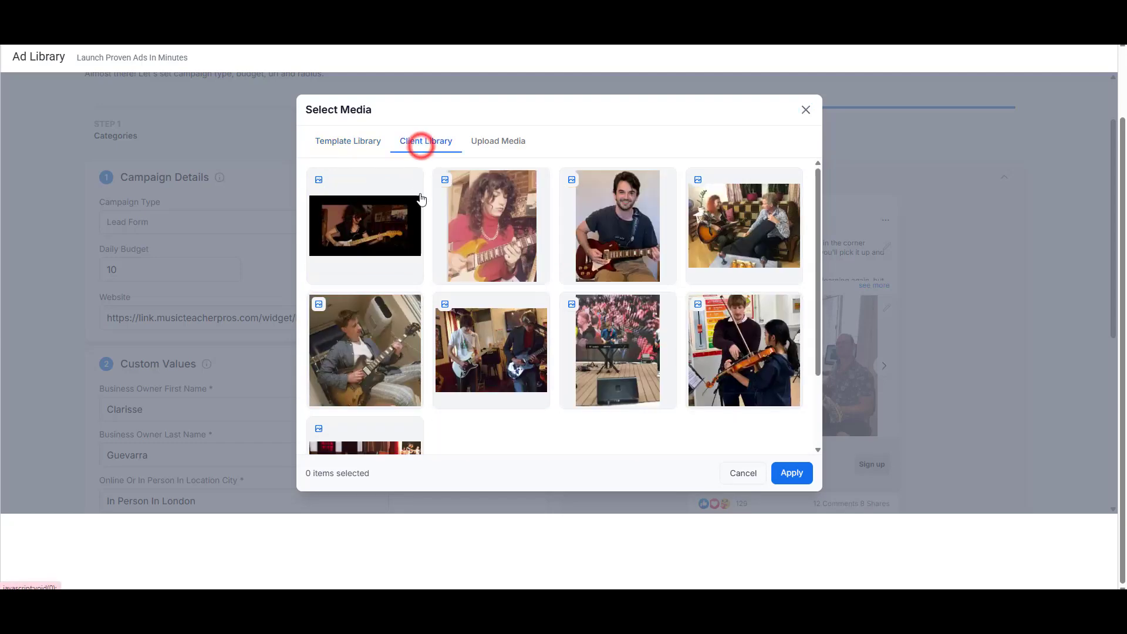
{"action": "left_click", "coordinate": [487, 150]}
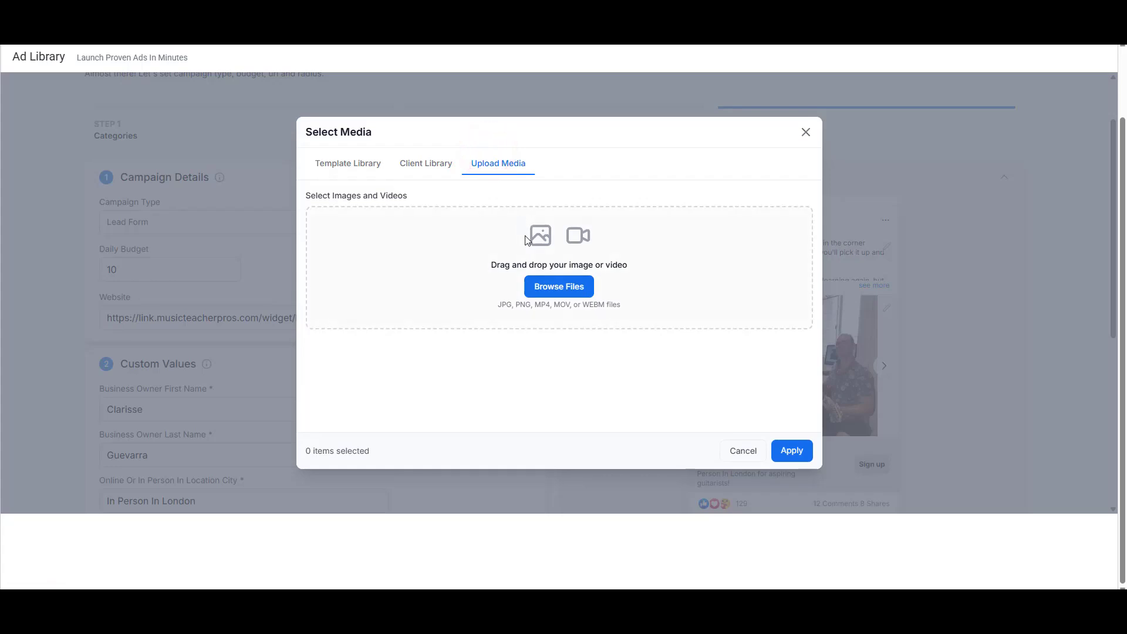
{"action": "left_click", "coordinate": [373, 167]}
{"action": "left_click", "coordinate": [409, 239]}
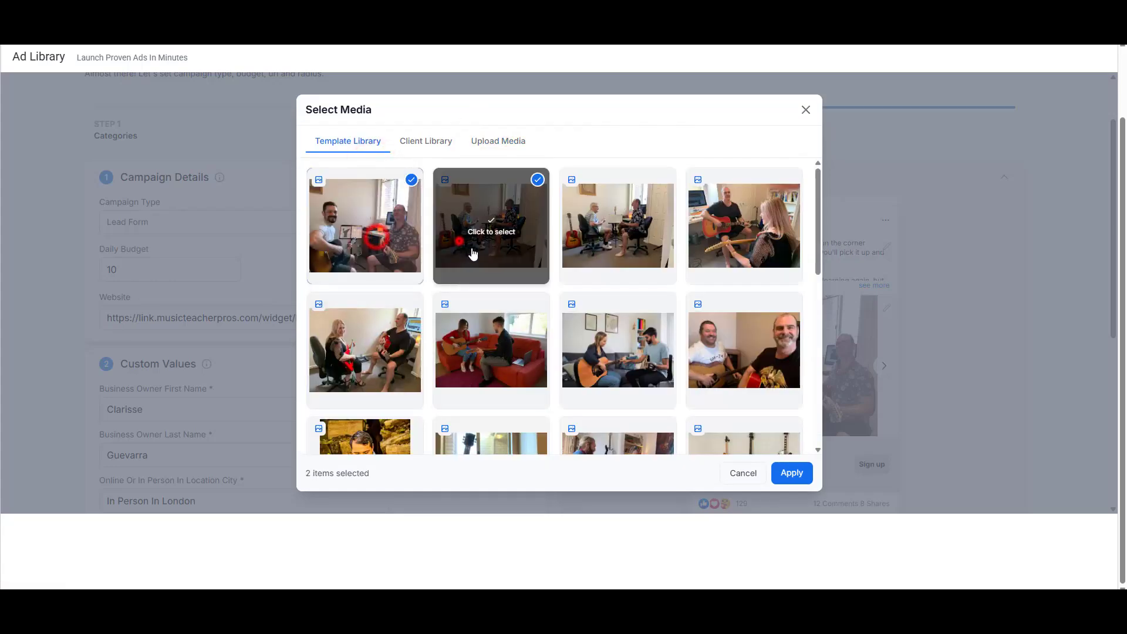
{"action": "left_click", "coordinate": [470, 251]}
{"action": "left_click", "coordinate": [589, 241]}
{"action": "left_click", "coordinate": [714, 251]}
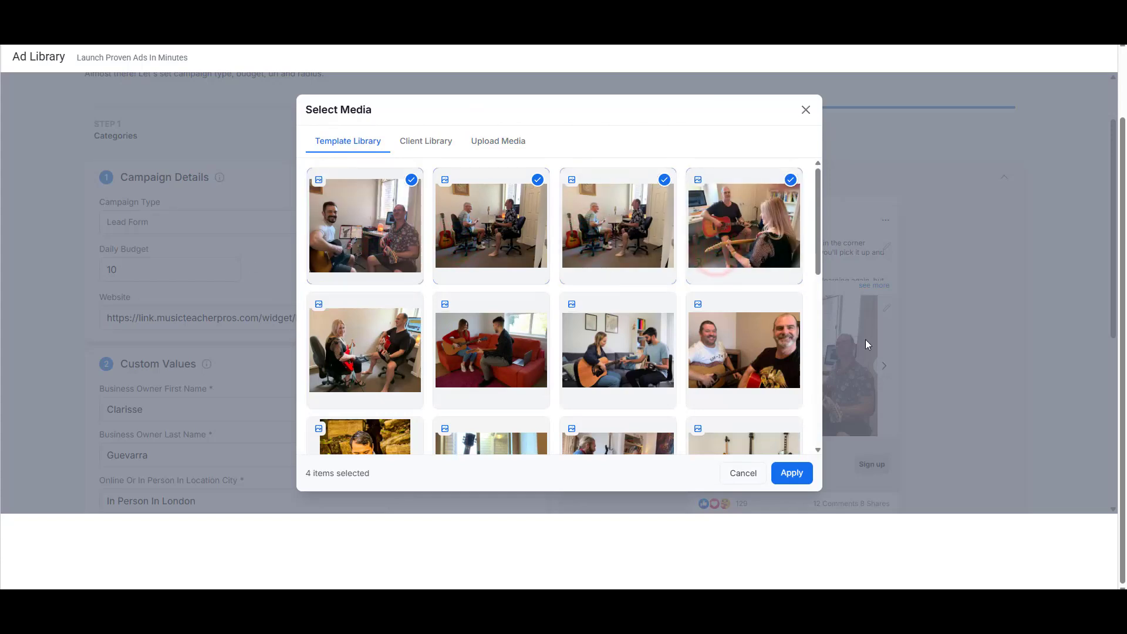
{"action": "left_click", "coordinate": [791, 475]}
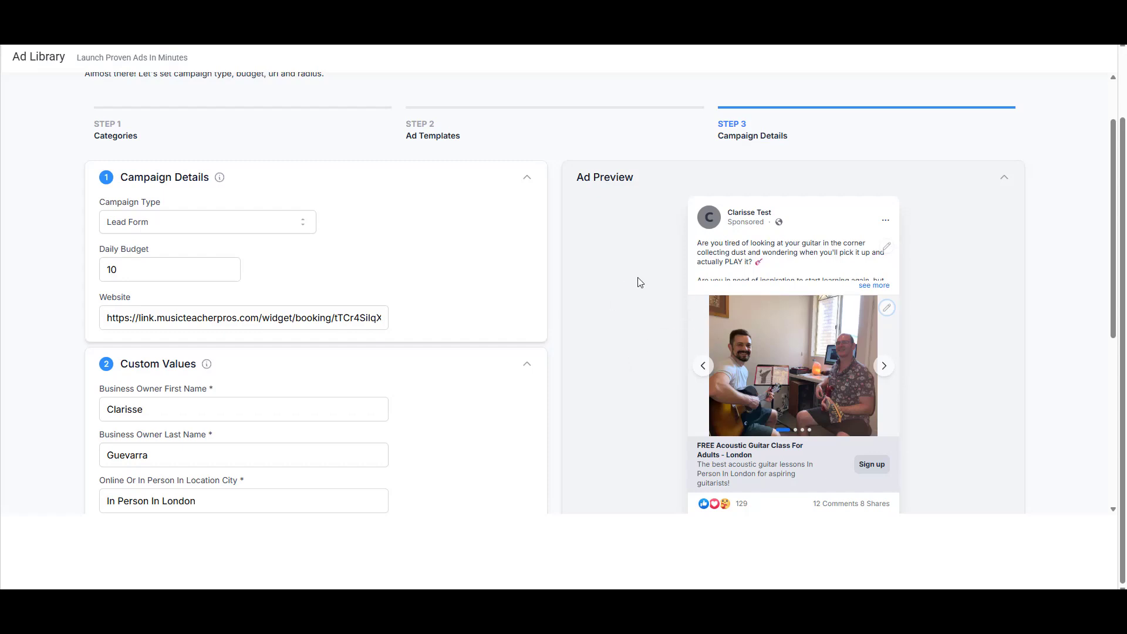
Step: Choose Custom Lead Form under Advanced Settings' Lead Form options
{"action": "scroll", "coordinate": [776, 303], "scroll_direction": "down", "scroll_amount": 5}
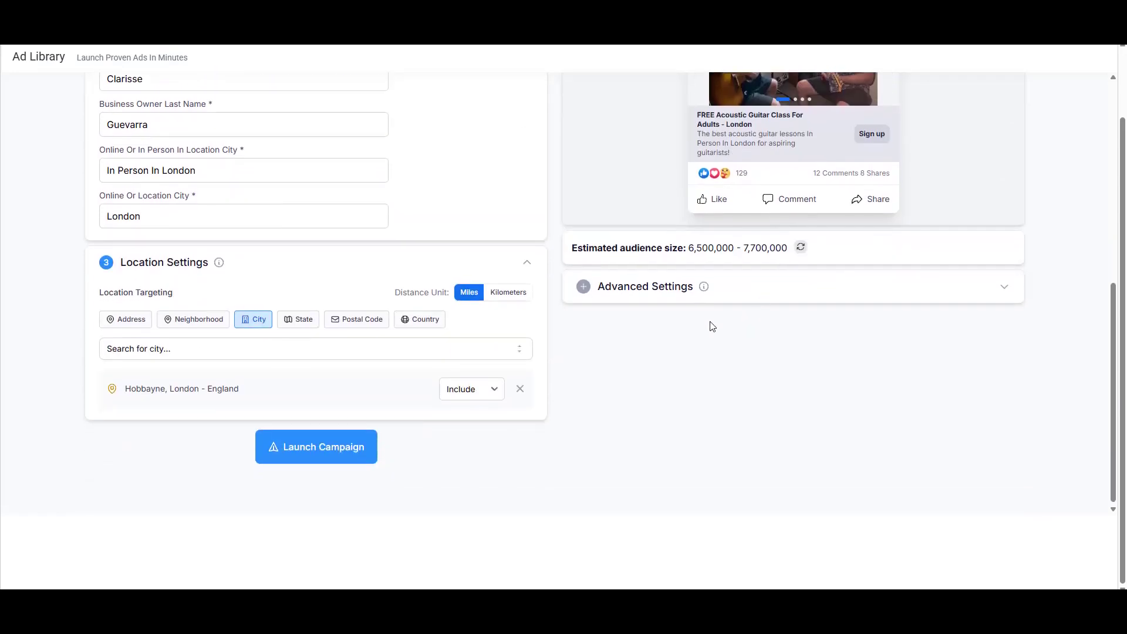
{"action": "left_click", "coordinate": [584, 286]}
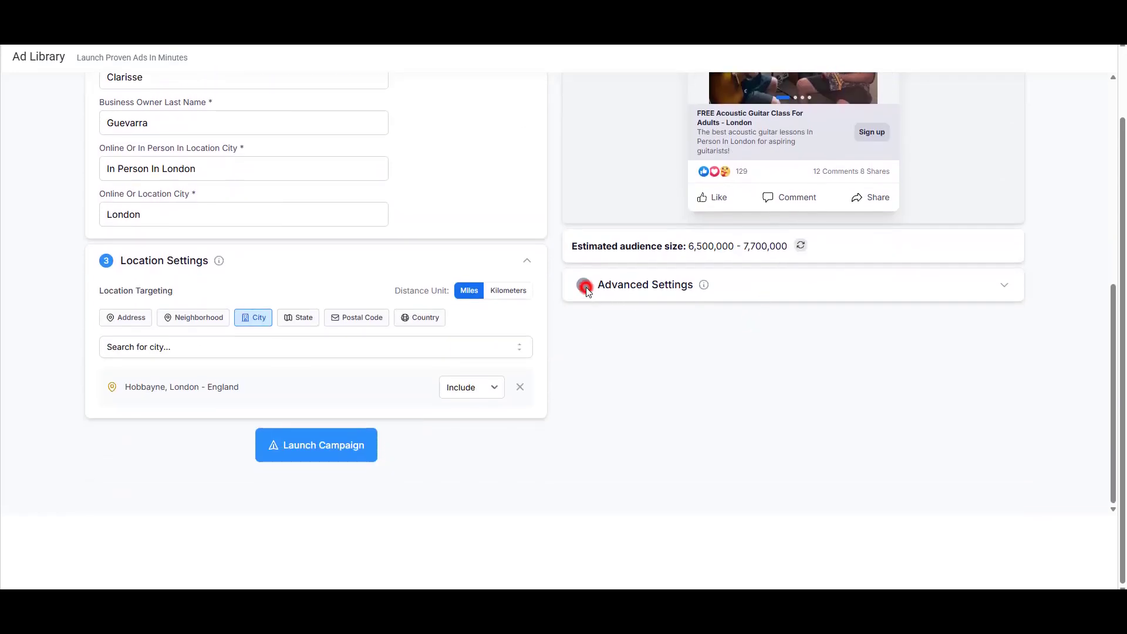
{"action": "left_click", "coordinate": [1005, 289]}
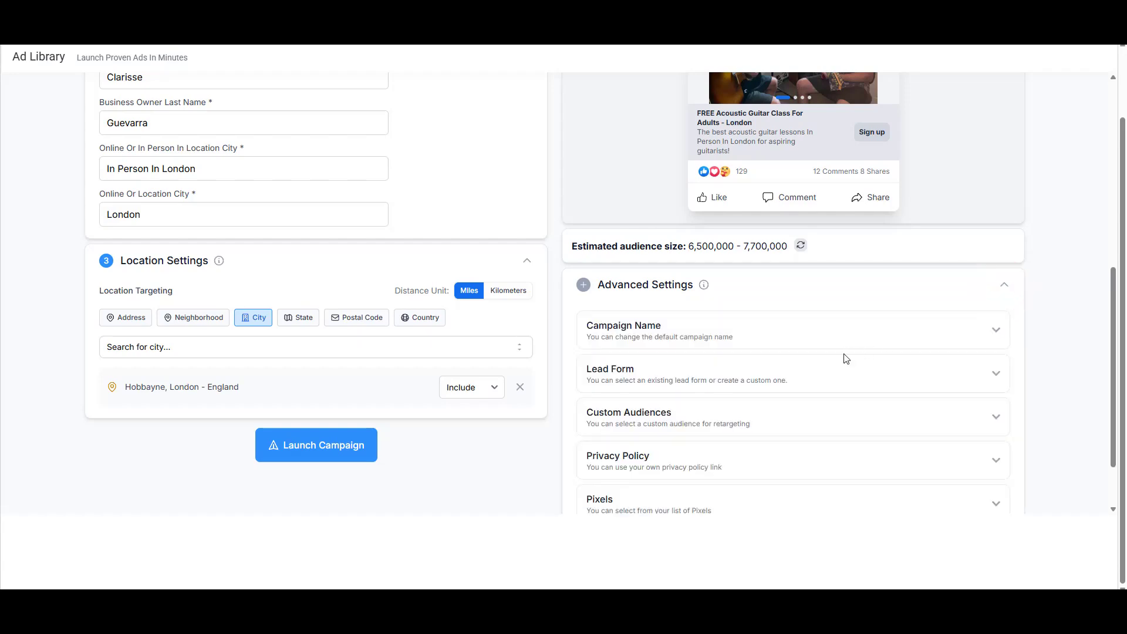
{"action": "scroll", "coordinate": [753, 373], "scroll_direction": "down", "scroll_amount": 1}
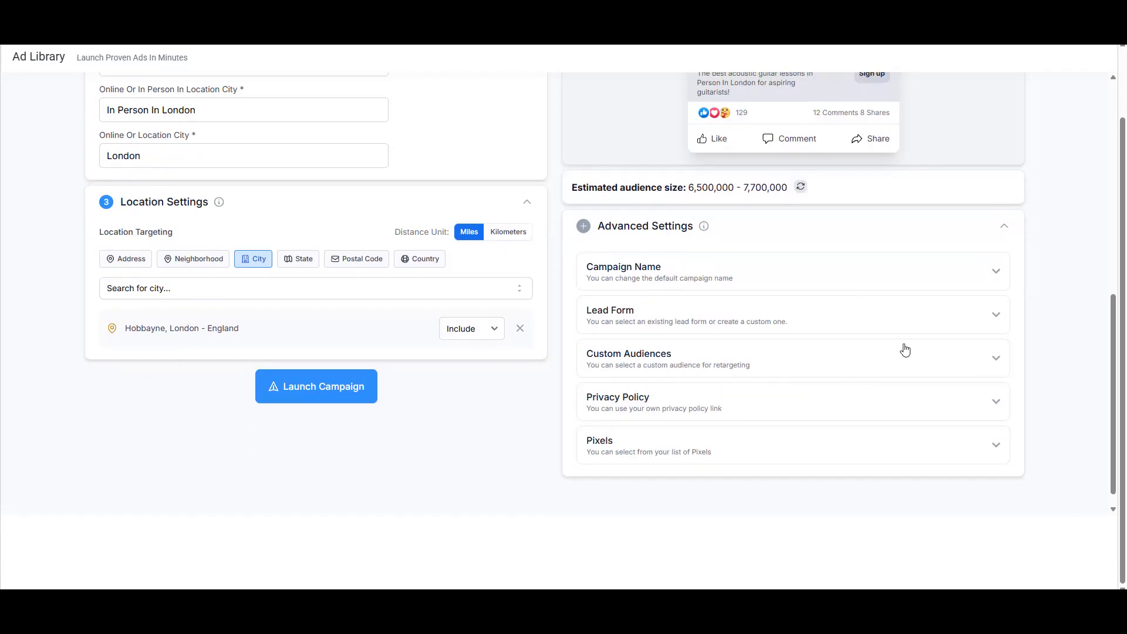
{"action": "left_click", "coordinate": [994, 317]}
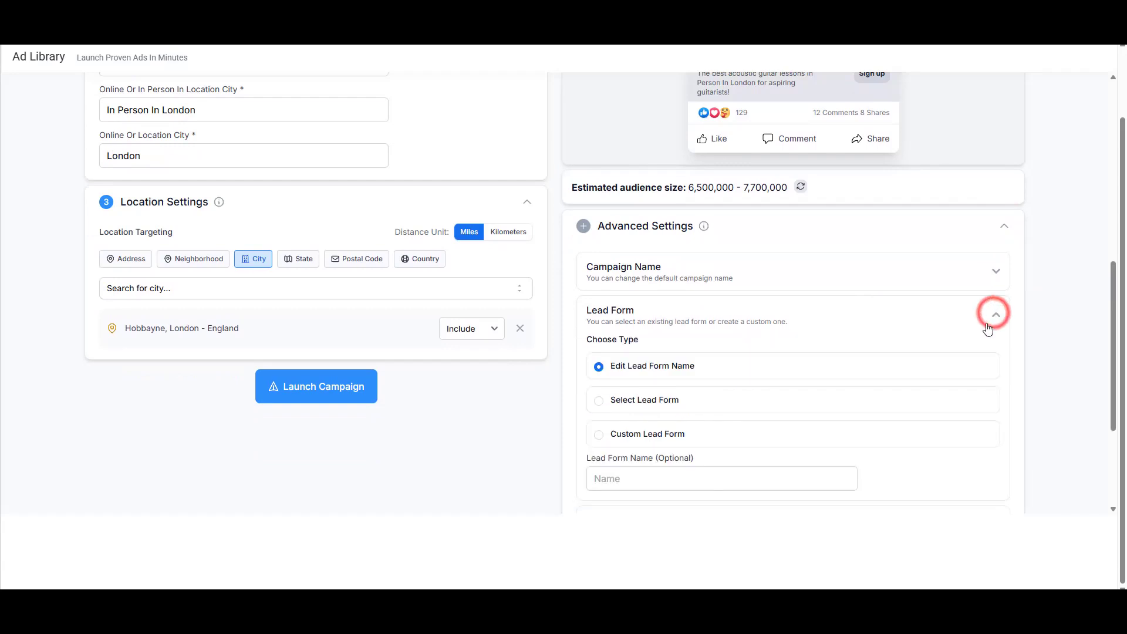
{"action": "scroll", "coordinate": [763, 355], "scroll_direction": "down", "scroll_amount": 1}
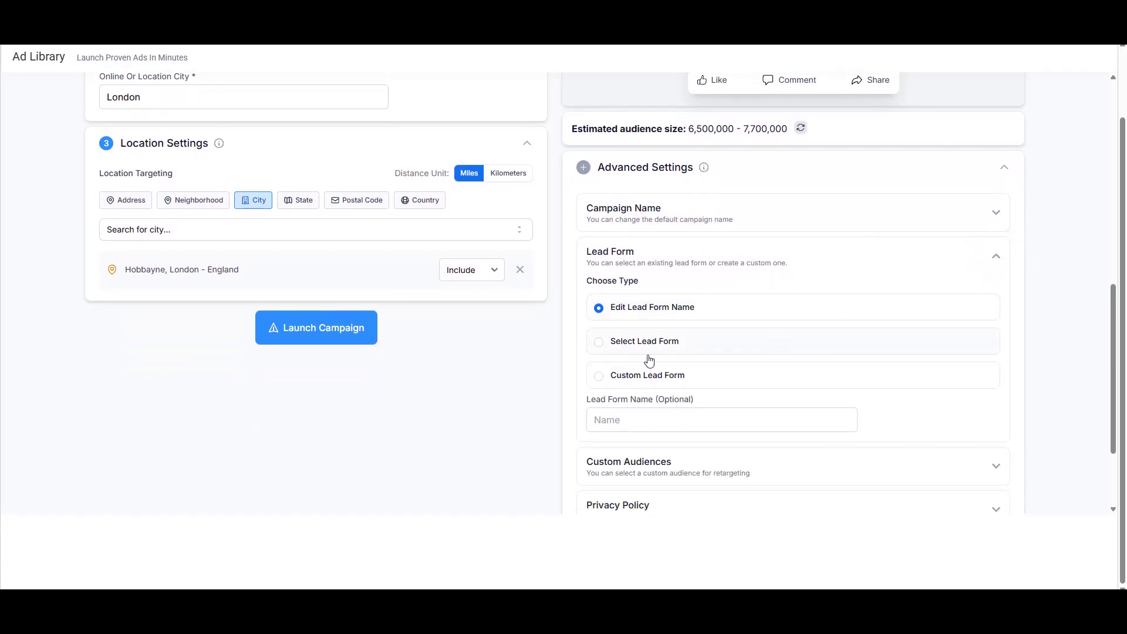
{"action": "left_click", "coordinate": [596, 377]}
Step: Begin naming the form 'Guitar Custom Question Campaig'
{"action": "scroll", "coordinate": [683, 352], "scroll_direction": "down", "scroll_amount": 2}
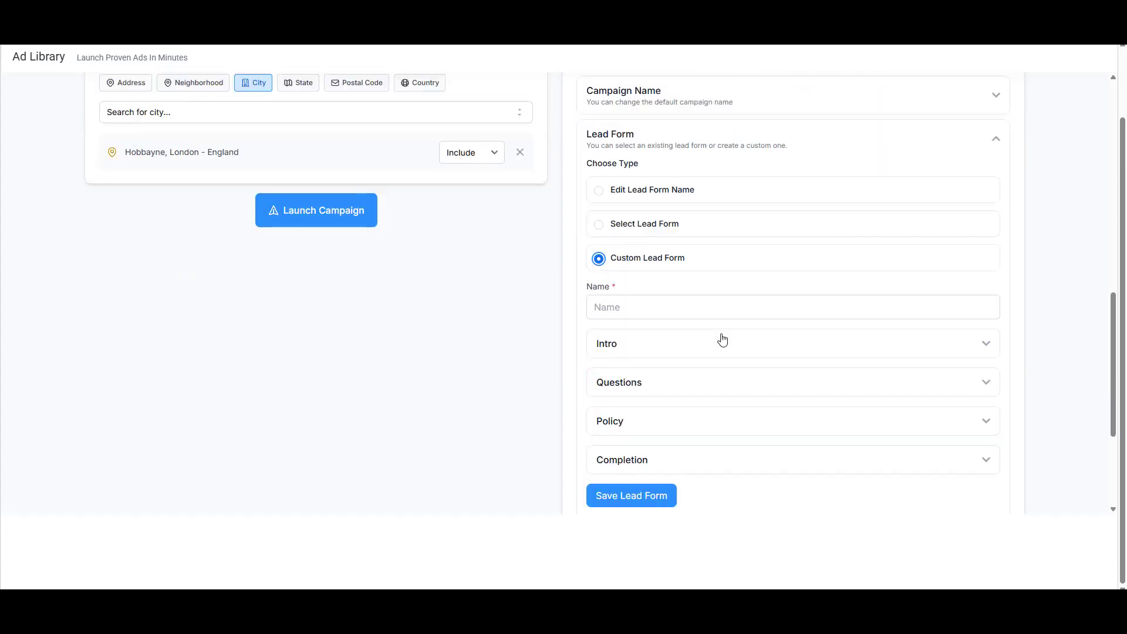
{"action": "left_click", "coordinate": [685, 307]}
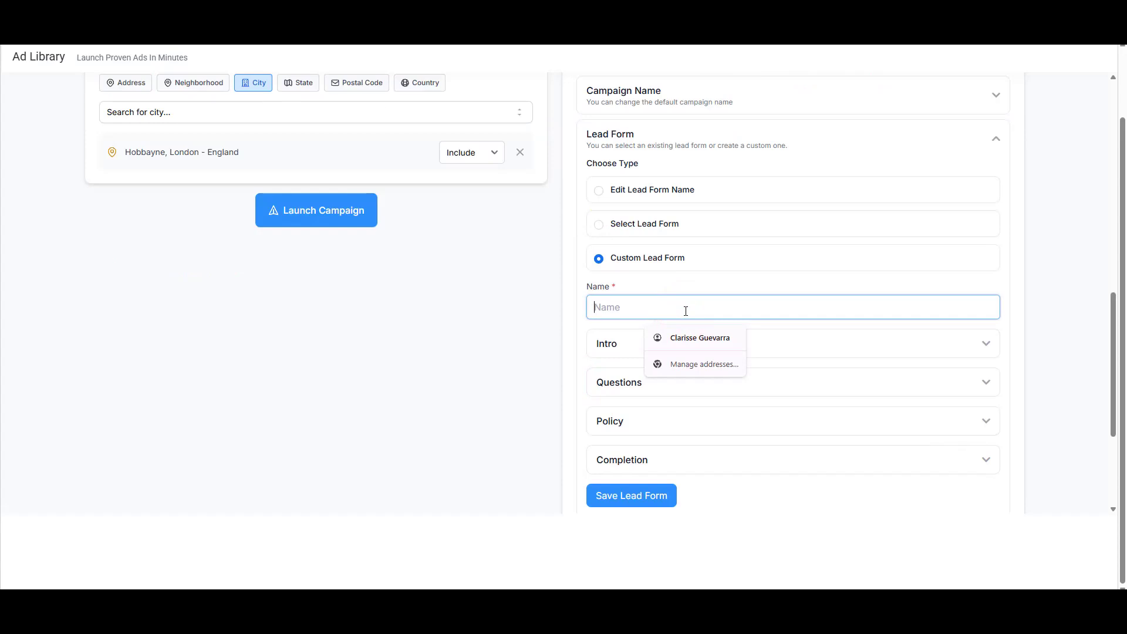
{"action": "type", "text": "Guitar Custom Question Campaign"}
Step: Expand the form's Intro, enlarge the paragraph box, and select the city placeholder
{"action": "scroll", "coordinate": [760, 303], "scroll_direction": "down", "scroll_amount": 1}
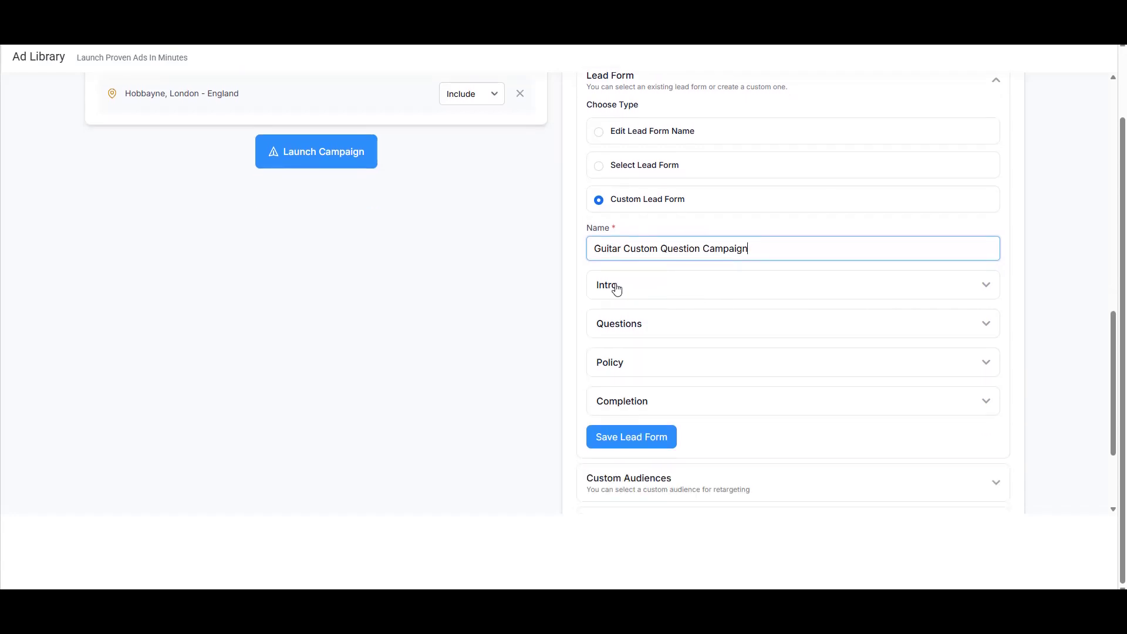
{"action": "left_click", "coordinate": [981, 285]}
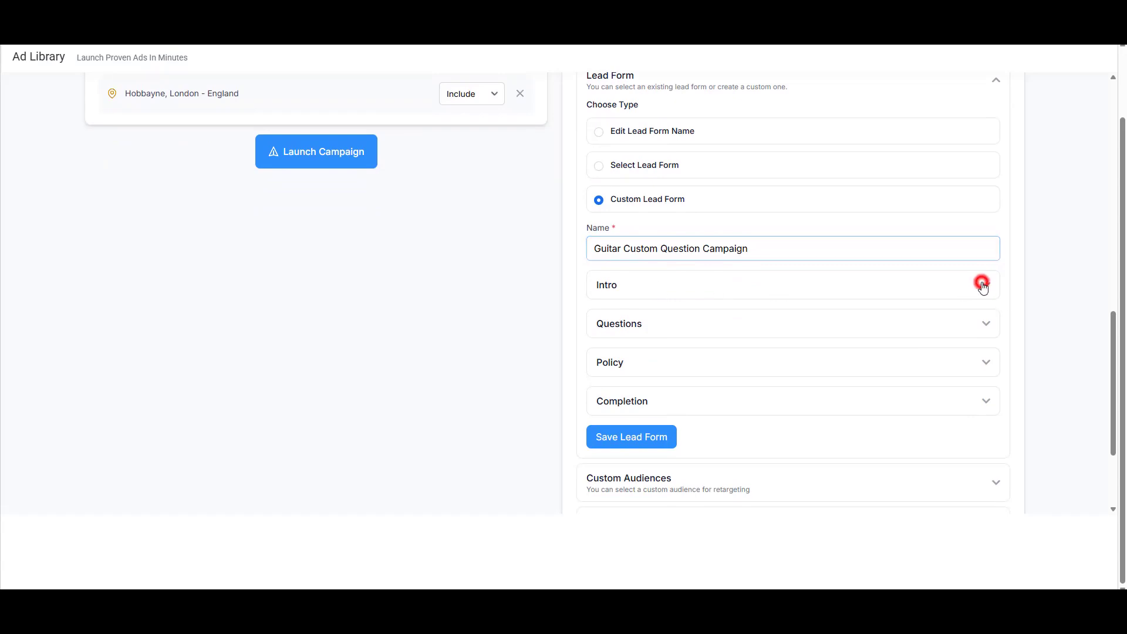
{"action": "scroll", "coordinate": [778, 288], "scroll_direction": "down", "scroll_amount": 1}
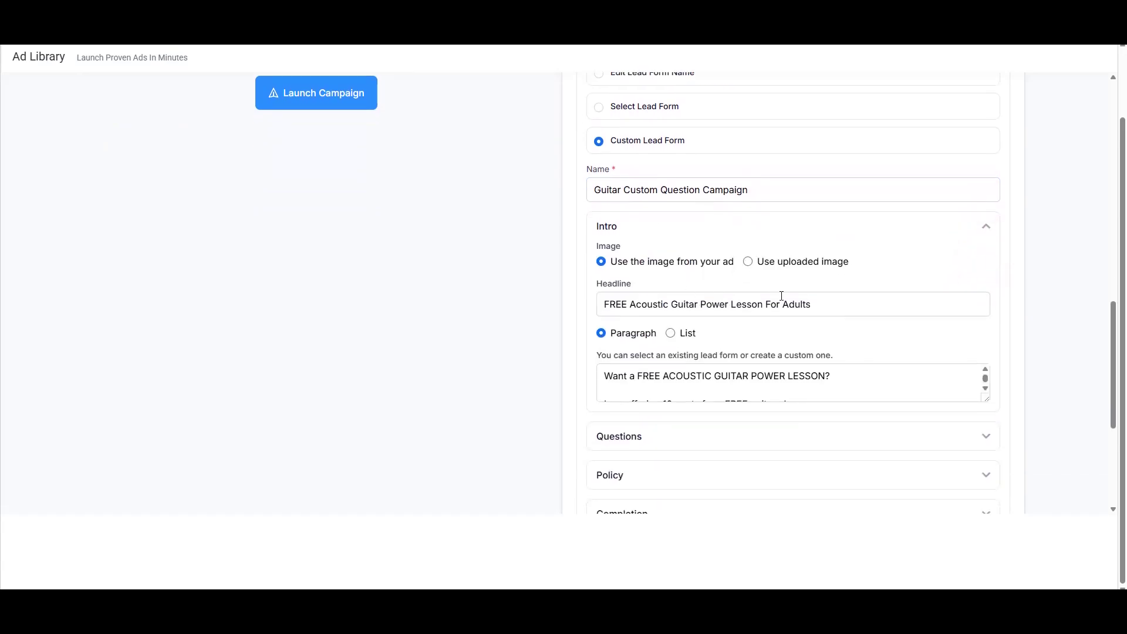
{"action": "scroll", "coordinate": [821, 308], "scroll_direction": "down", "scroll_amount": 1}
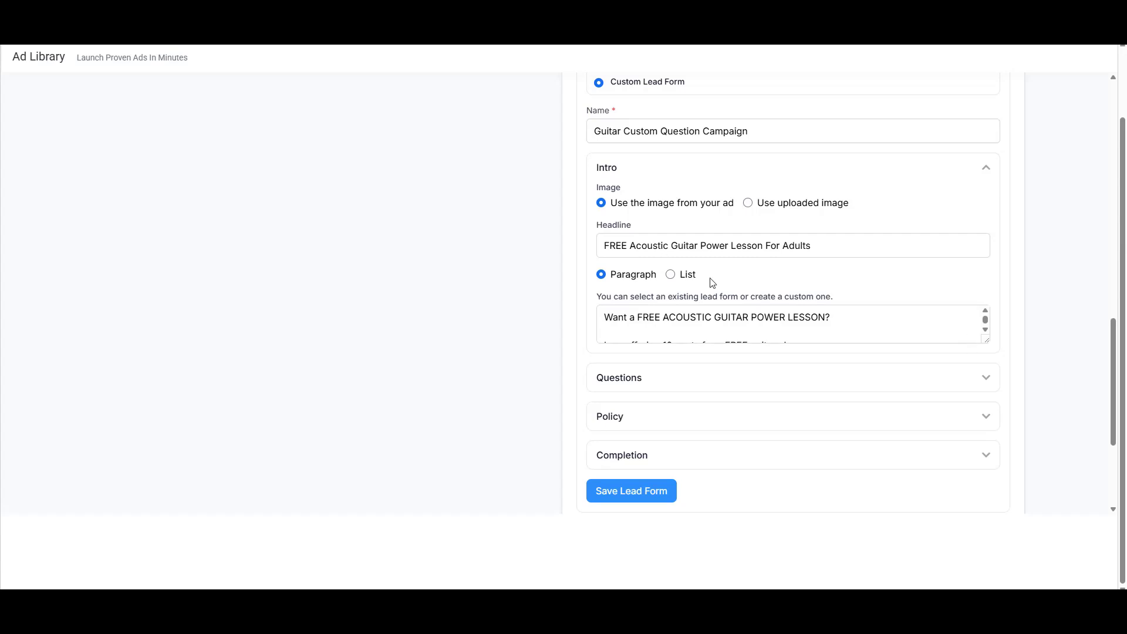
{"action": "left_click_drag", "start_coordinate": [987, 339], "coordinate": [988, 430]}
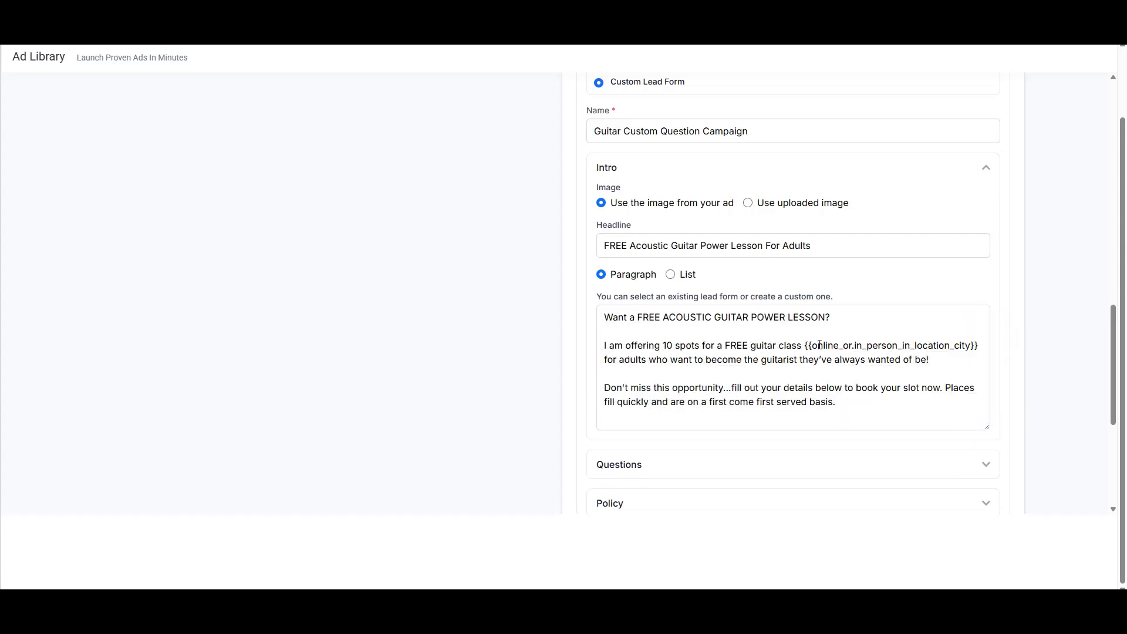
{"action": "left_click_drag", "start_coordinate": [807, 345], "coordinate": [978, 342]}
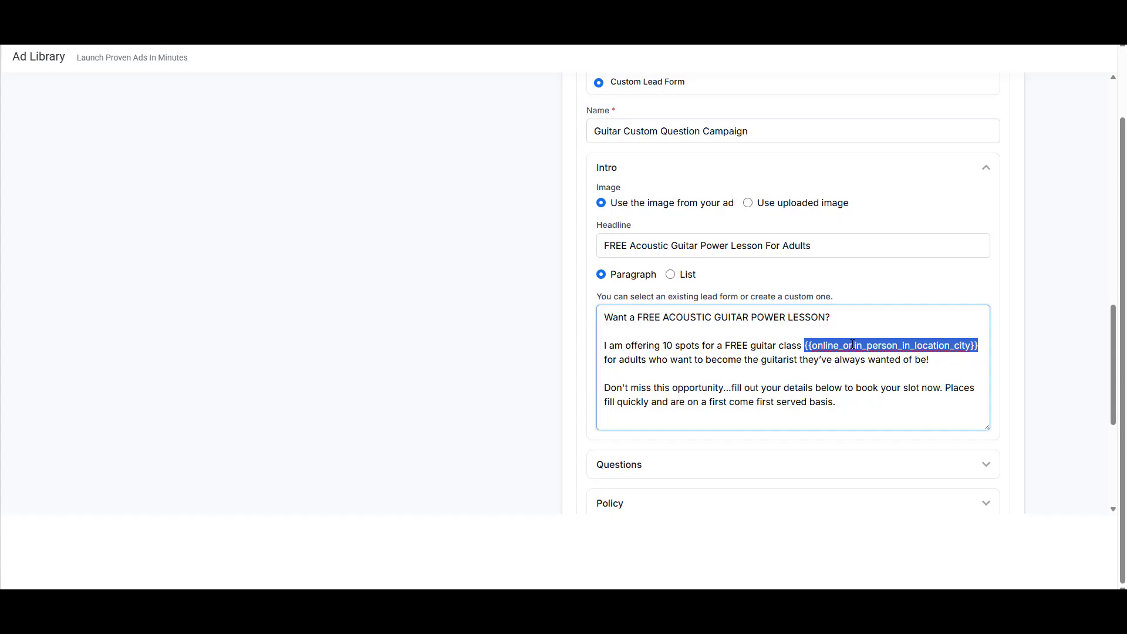
Step: Replace the intro's city placeholder with 'In Person In London' and review the headline
{"action": "scroll", "coordinate": [737, 359], "scroll_direction": "up", "scroll_amount": 10}
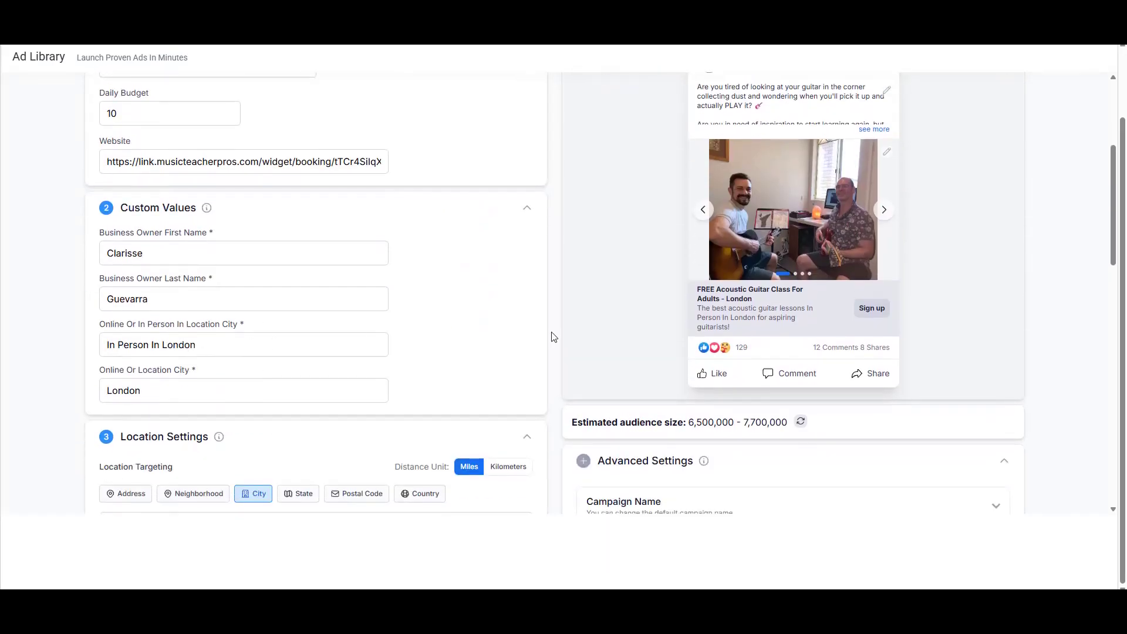
{"action": "scroll", "coordinate": [577, 339], "scroll_direction": "down", "scroll_amount": 8}
{"action": "scroll", "coordinate": [763, 358], "scroll_direction": "down", "scroll_amount": 2}
{"action": "type", "text": "In Person In London for adults who"}
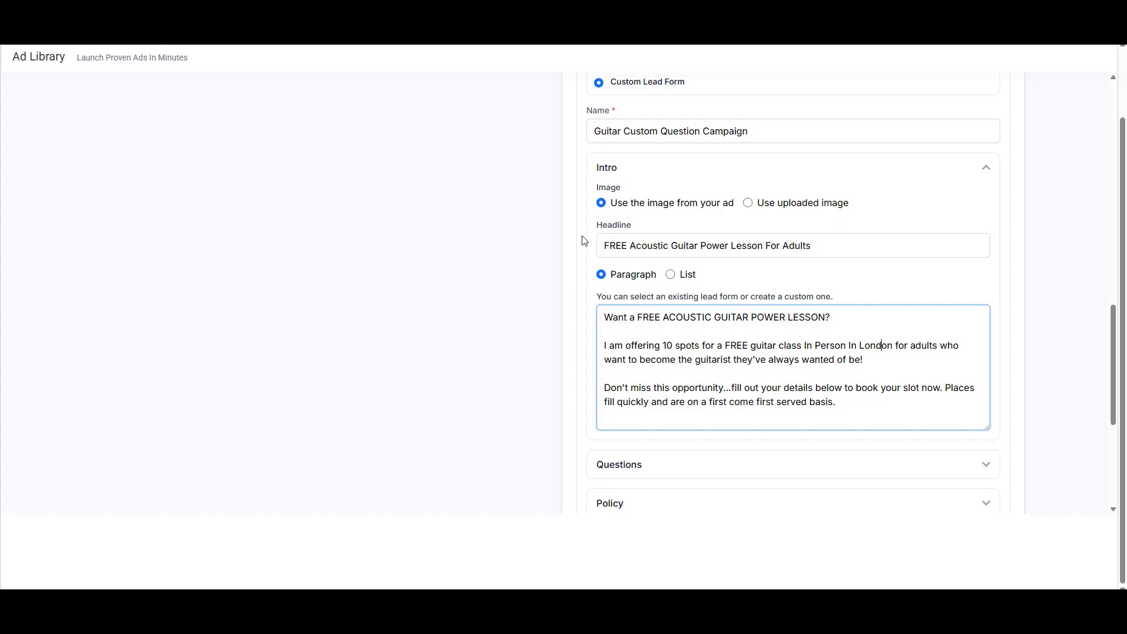
{"action": "left_click", "coordinate": [819, 245]}
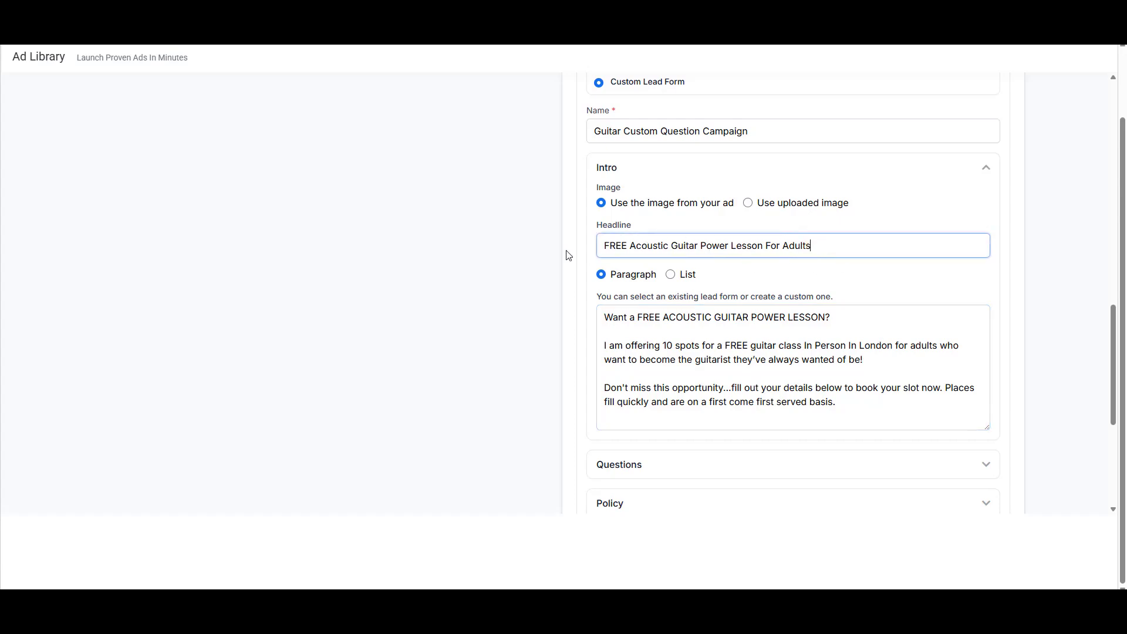
{"action": "triple_click", "coordinate": [816, 248]}
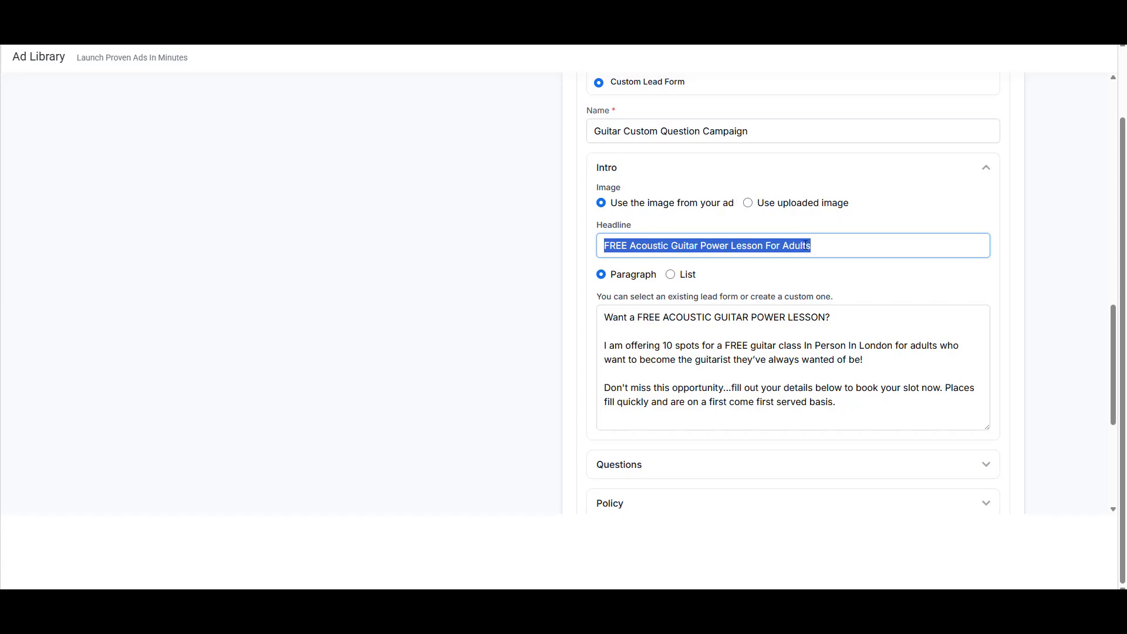
{"action": "left_click", "coordinate": [821, 242]}
{"action": "scroll", "coordinate": [822, 241], "scroll_direction": "down", "scroll_amount": 3}
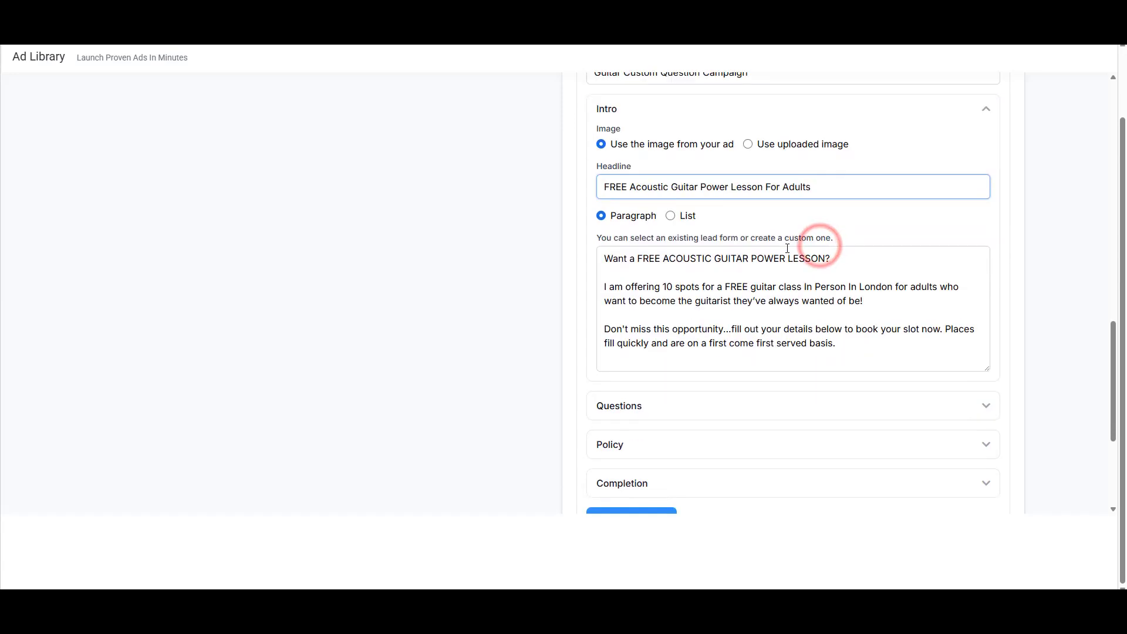
{"action": "scroll", "coordinate": [838, 307], "scroll_direction": "up", "scroll_amount": 1}
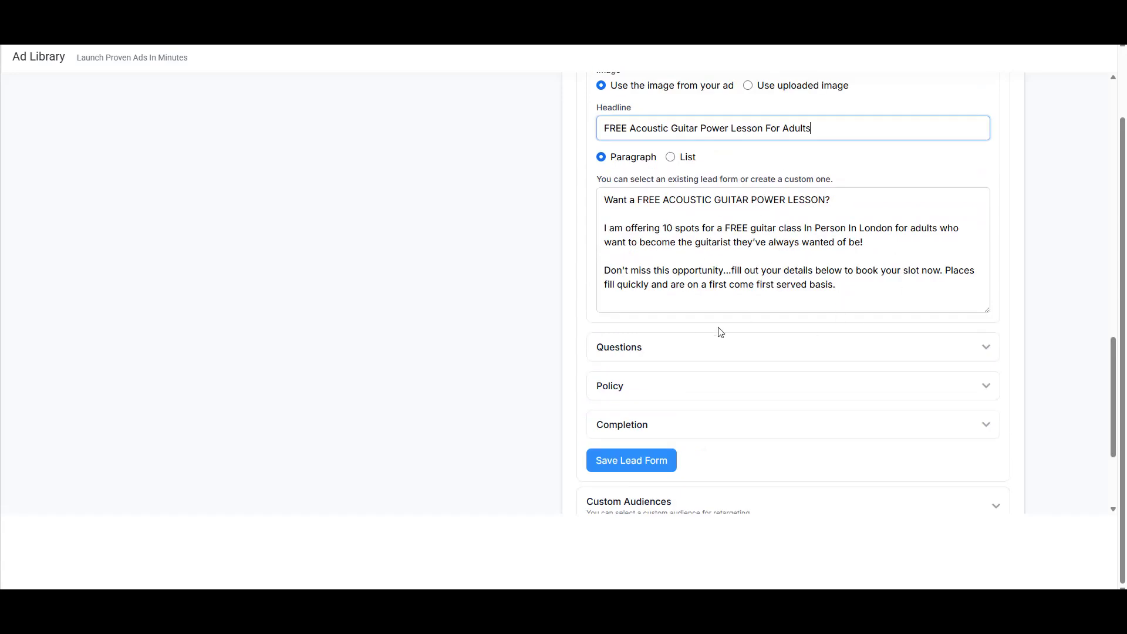
Step: Enter 'Do you have a guitar?' as the first Short Answer question
{"action": "left_click", "coordinate": [982, 347]}
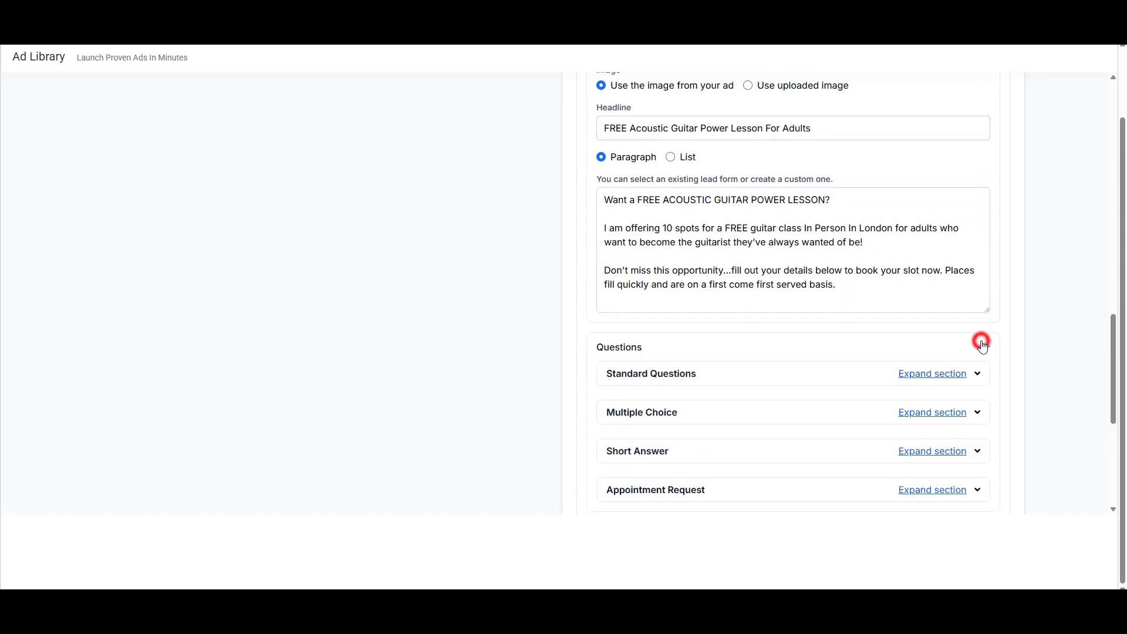
{"action": "scroll", "coordinate": [981, 323], "scroll_direction": "down", "scroll_amount": 2}
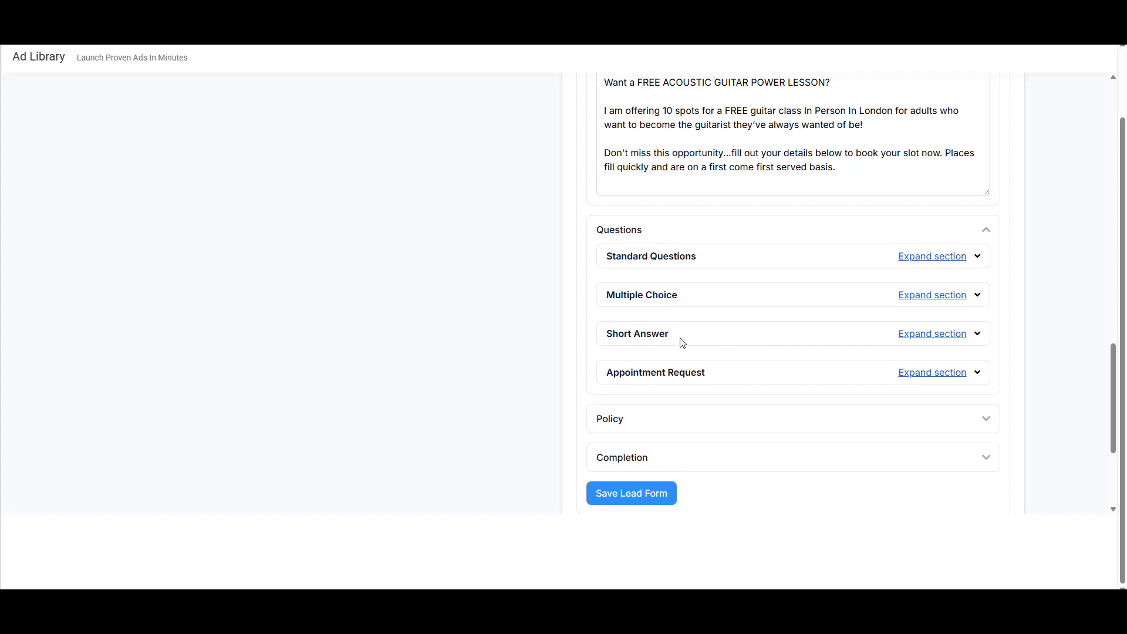
{"action": "left_click", "coordinate": [974, 334]}
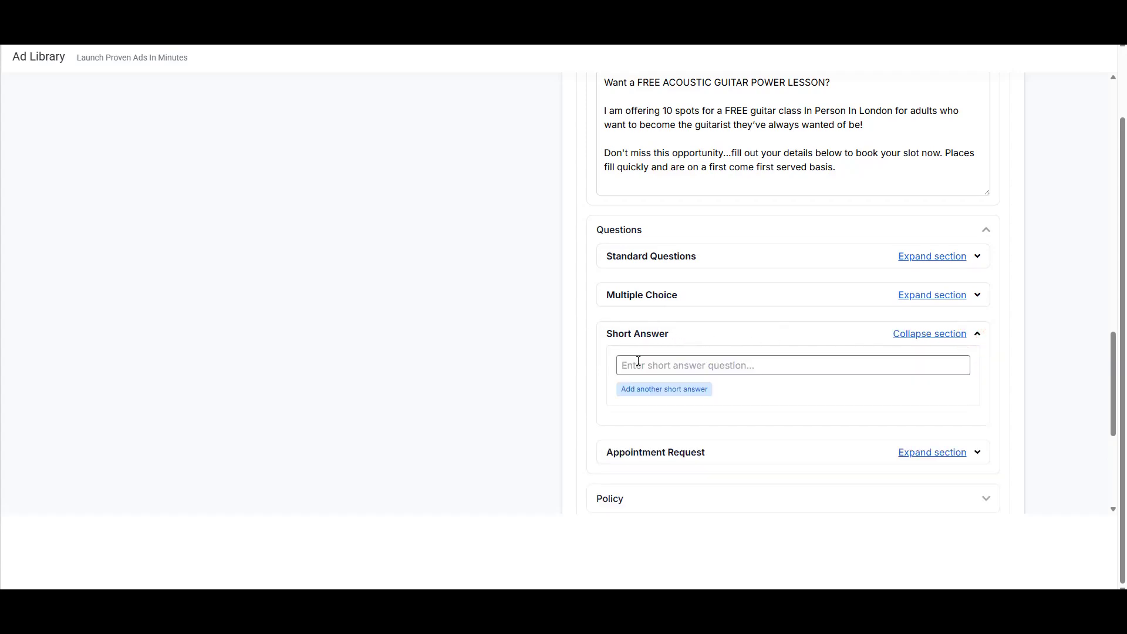
{"action": "left_click", "coordinate": [676, 365]}
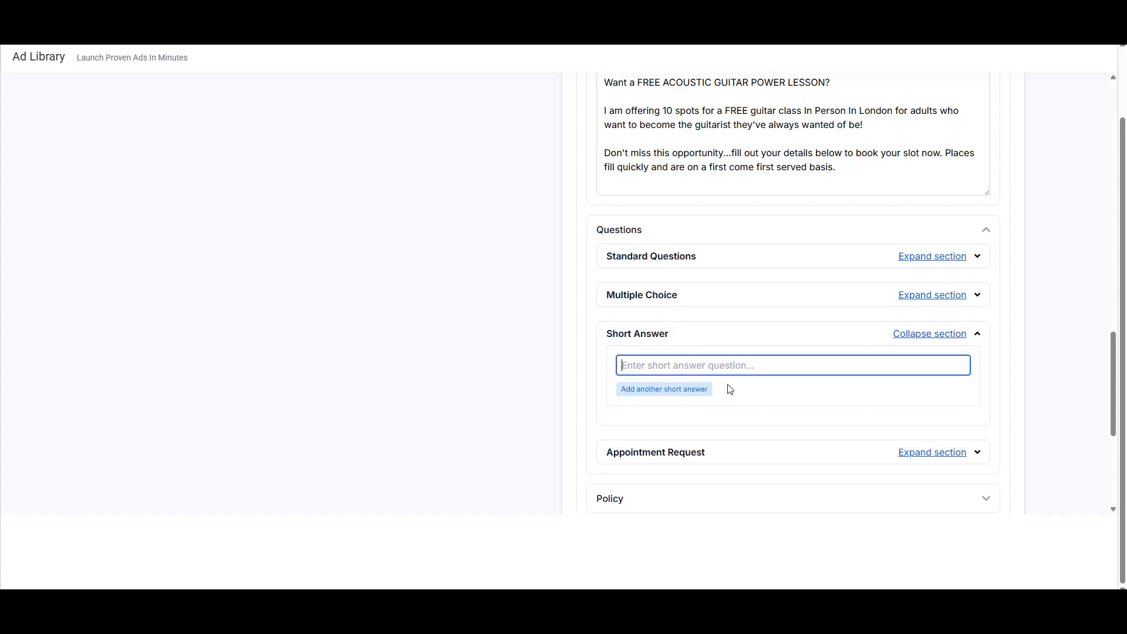
{"action": "type", "text": "Do you "}
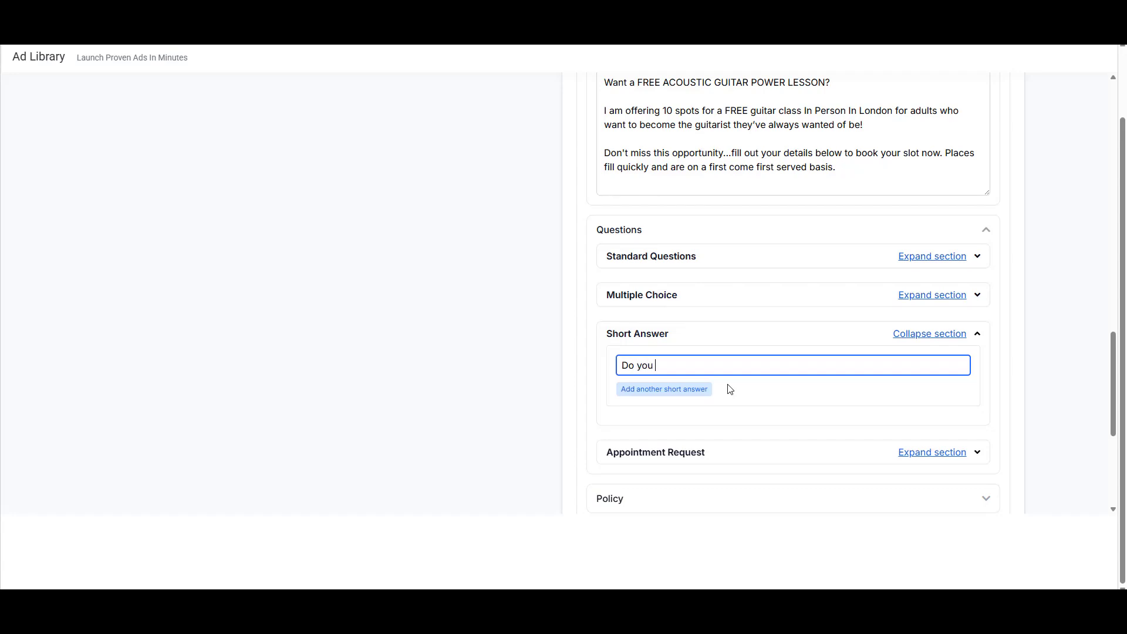
{"action": "type", "text": "have a guitar?"}
Step: Remove the extra empty short-answer field that was added
{"action": "left_click", "coordinate": [644, 390]}
{"action": "left_click", "coordinate": [769, 392]}
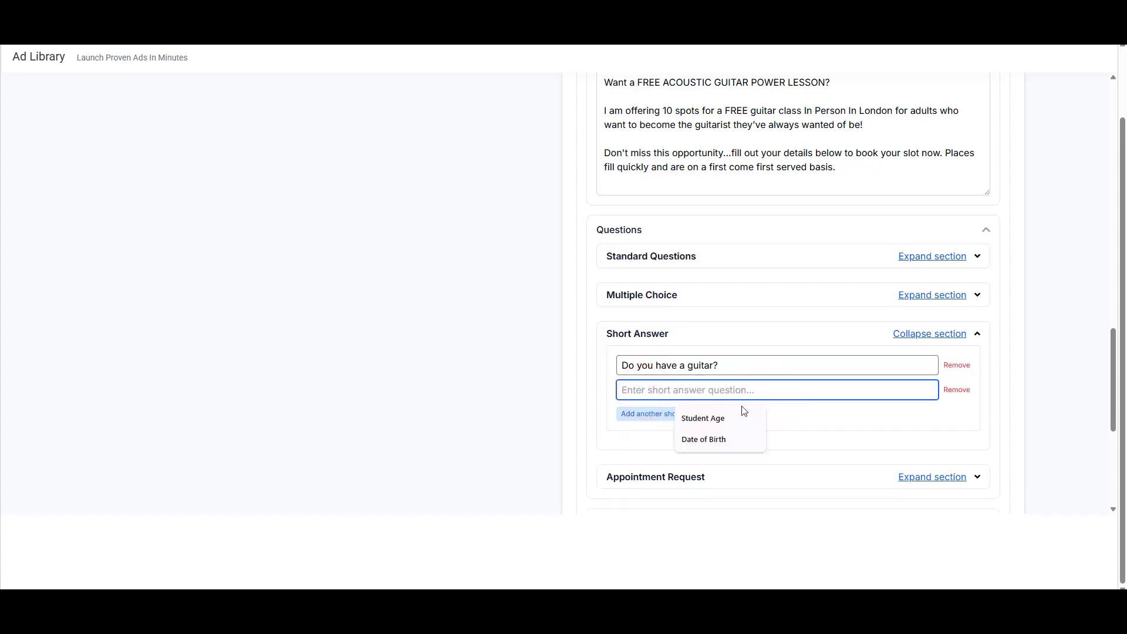
{"action": "left_click", "coordinate": [777, 414]}
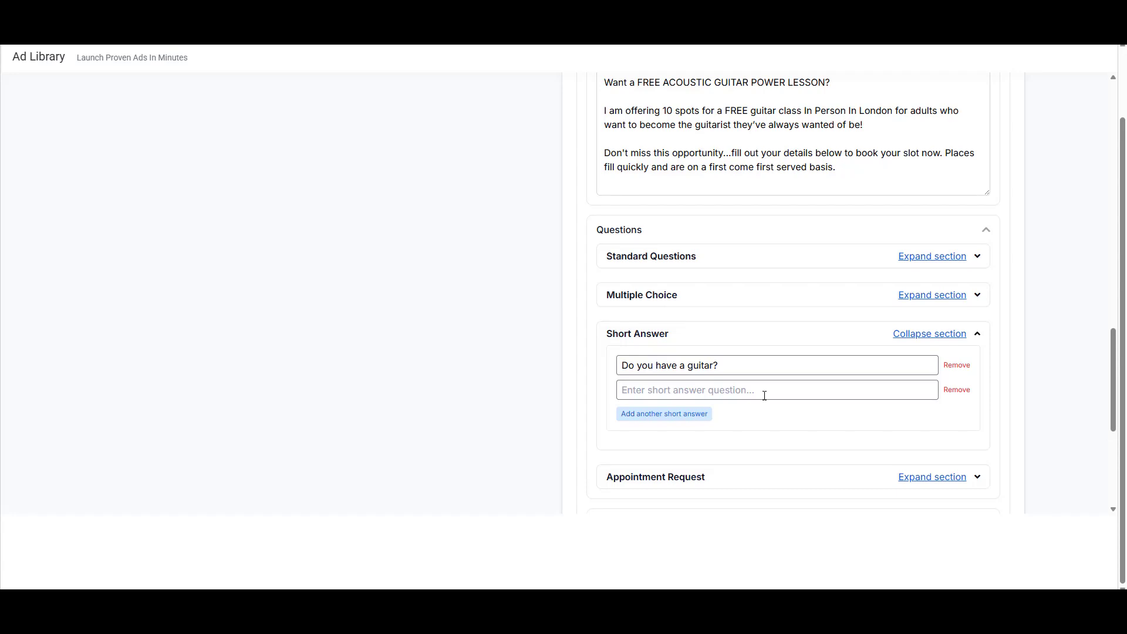
{"action": "left_click", "coordinate": [956, 389]}
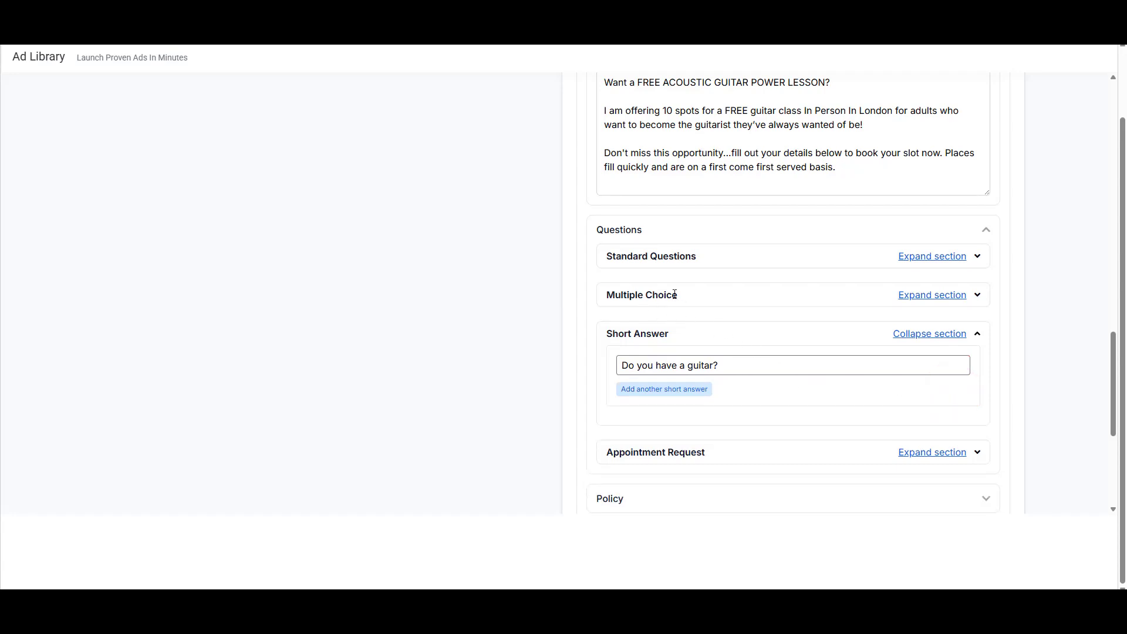
Step: Add a multiple-choice question 'What's your current level?' to the lead form
{"action": "left_click", "coordinate": [954, 297]}
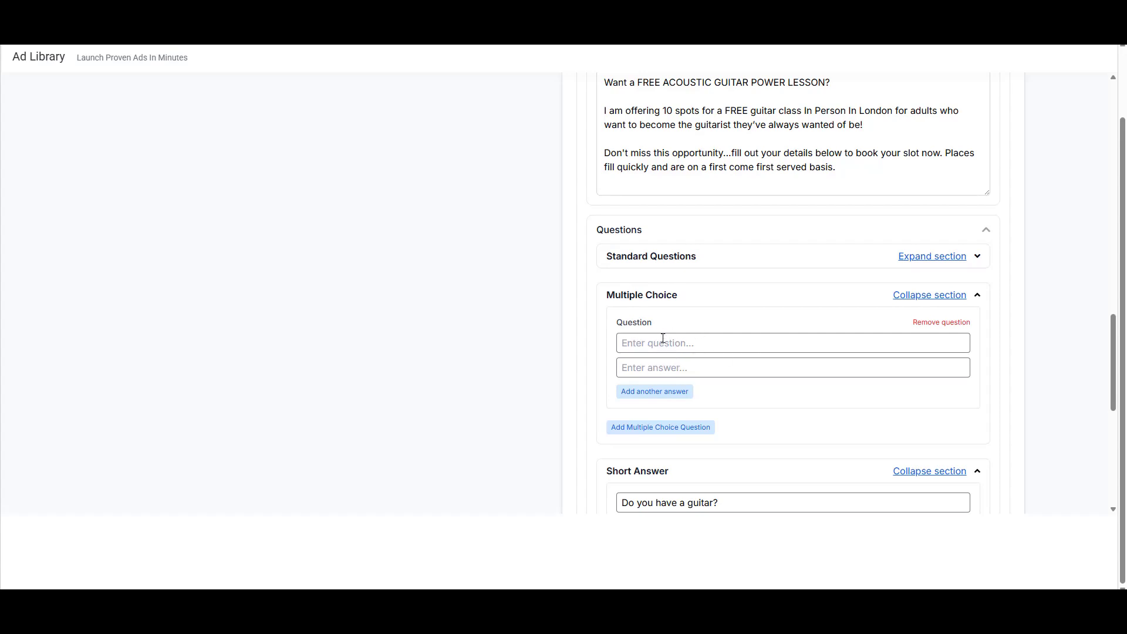
{"action": "left_click", "coordinate": [680, 341]}
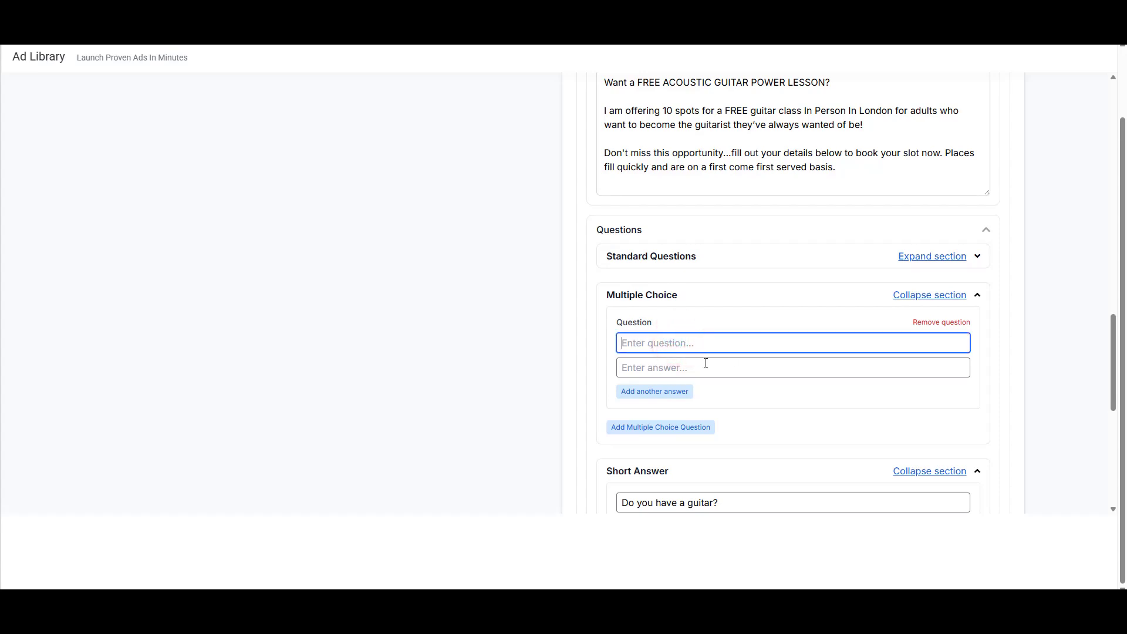
{"action": "type", "text": "What's your current level?"}
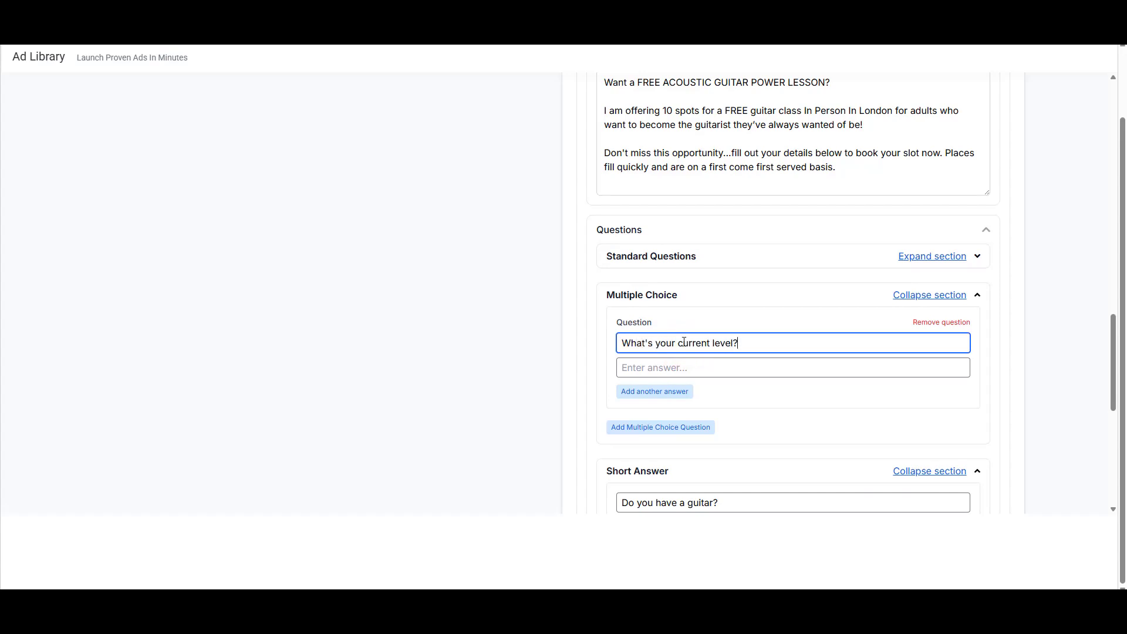
Step: Give the question the answers Beginner, Intermediate and Advanced
{"action": "left_click", "coordinate": [643, 368]}
{"action": "type", "text": "Beginner"}
{"action": "left_click", "coordinate": [643, 391]}
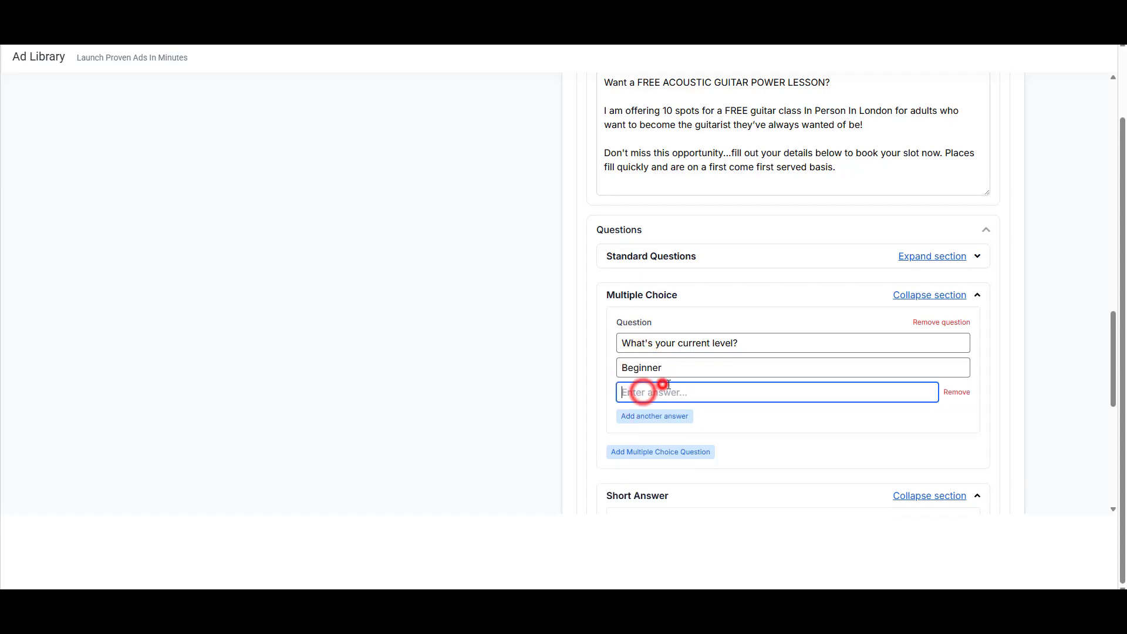
{"action": "type", "text": "Intermediate"}
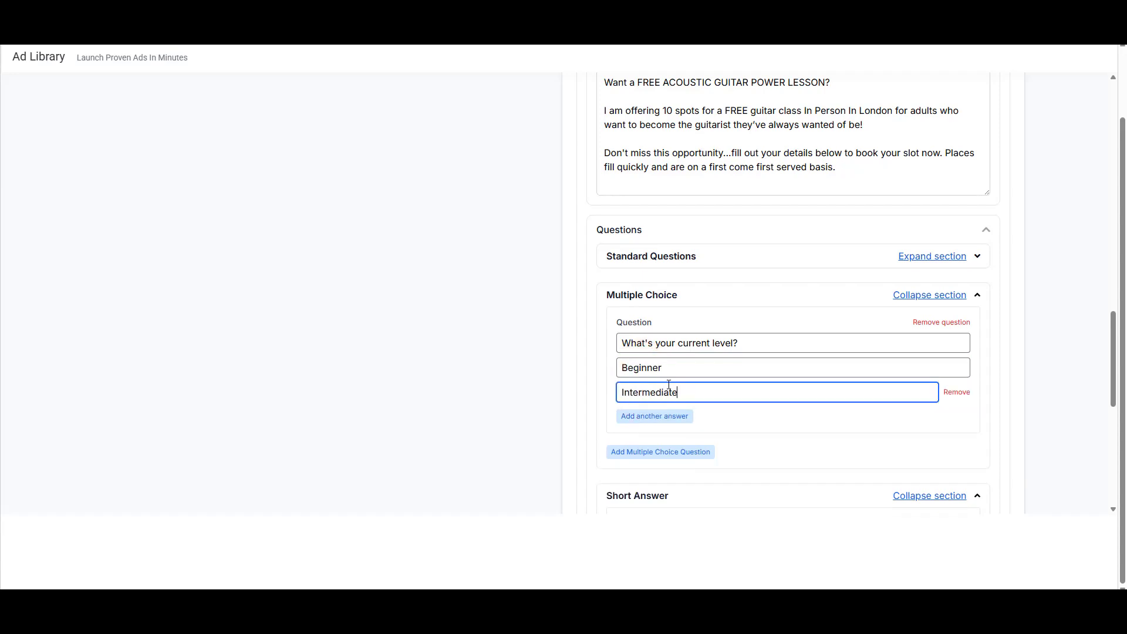
{"action": "left_click", "coordinate": [665, 416]}
{"action": "type", "text": "Advanced"}
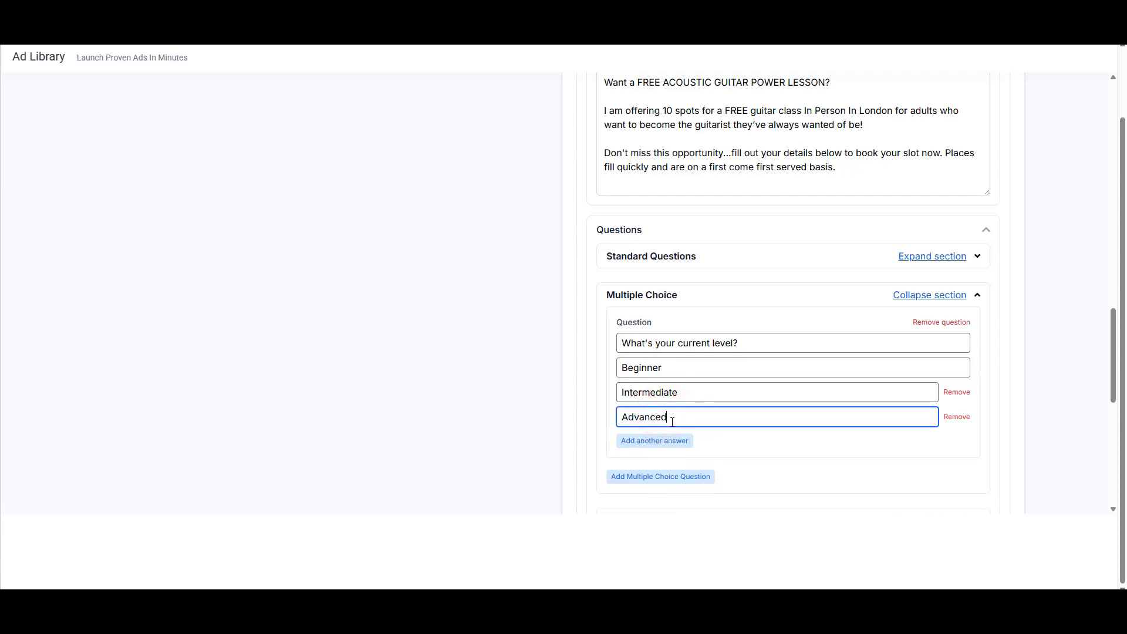
{"action": "scroll", "coordinate": [792, 376], "scroll_direction": "down", "scroll_amount": 2}
{"action": "scroll", "coordinate": [804, 385], "scroll_direction": "up", "scroll_amount": 1}
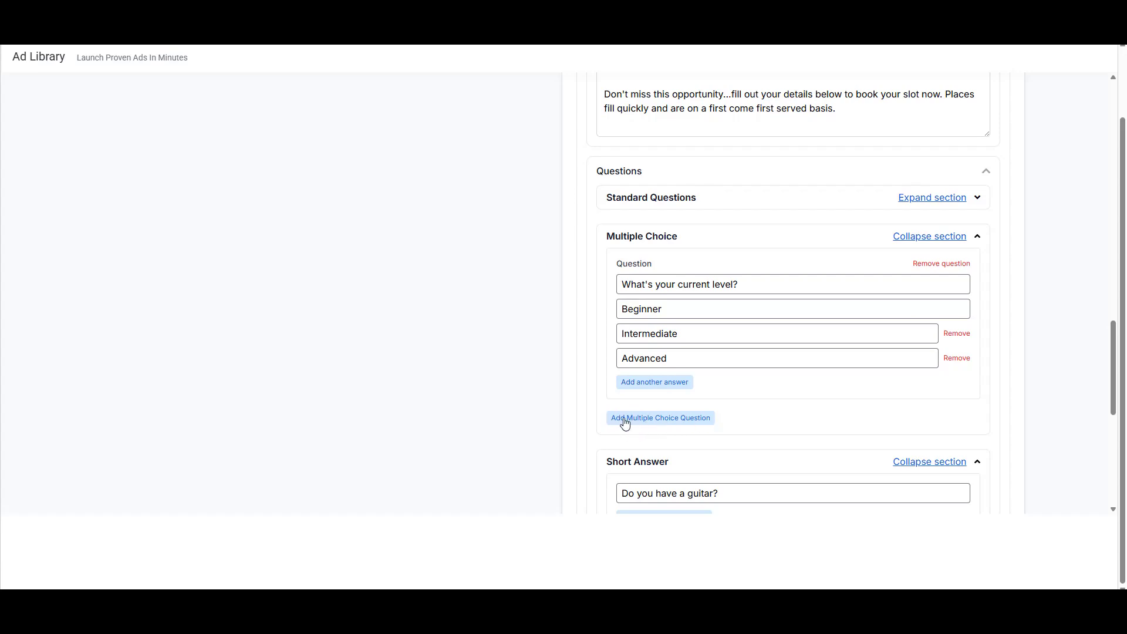
{"action": "scroll", "coordinate": [781, 405], "scroll_direction": "down", "scroll_amount": 1}
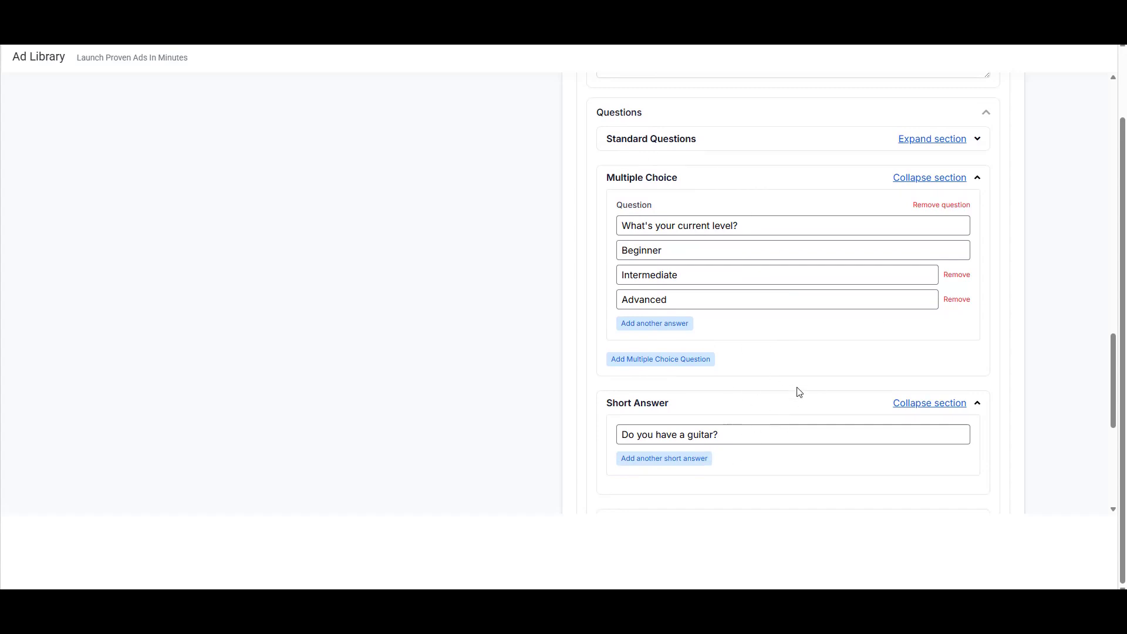
{"action": "scroll", "coordinate": [784, 314], "scroll_direction": "down", "scroll_amount": 5}
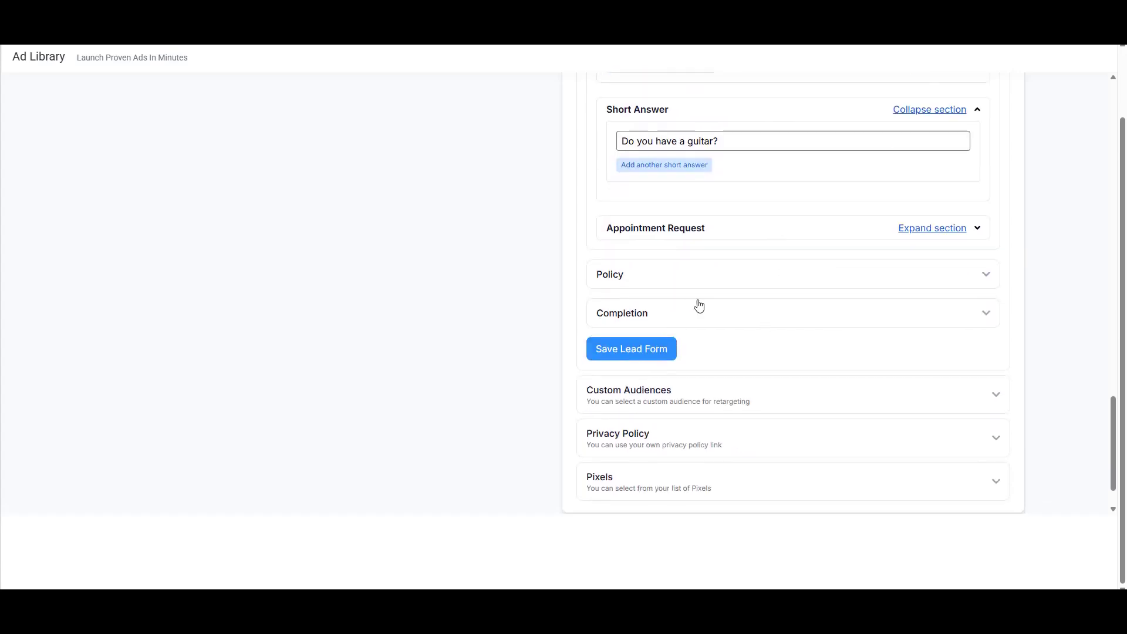
Step: Save the lead form with headline 'Click The Blue Button To Get Your Class' and CTA 'Schedule Your Free Guitar Class'
{"action": "left_click", "coordinate": [981, 314]}
{"action": "scroll", "coordinate": [791, 379], "scroll_direction": "down", "scroll_amount": 1}
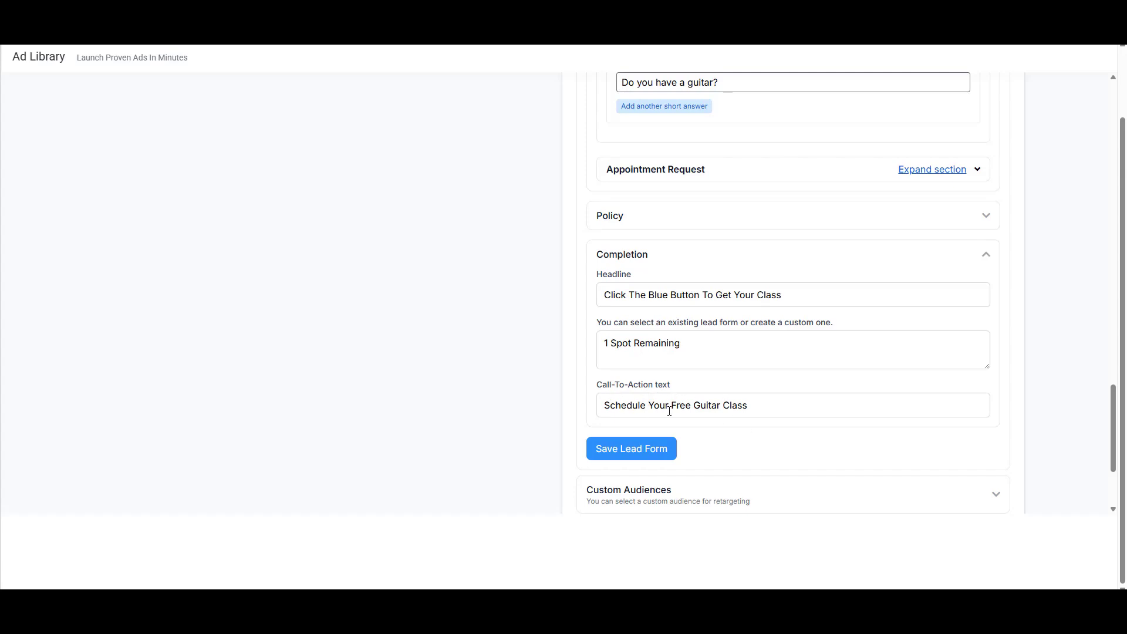
{"action": "scroll", "coordinate": [669, 411], "scroll_direction": "up", "scroll_amount": 6}
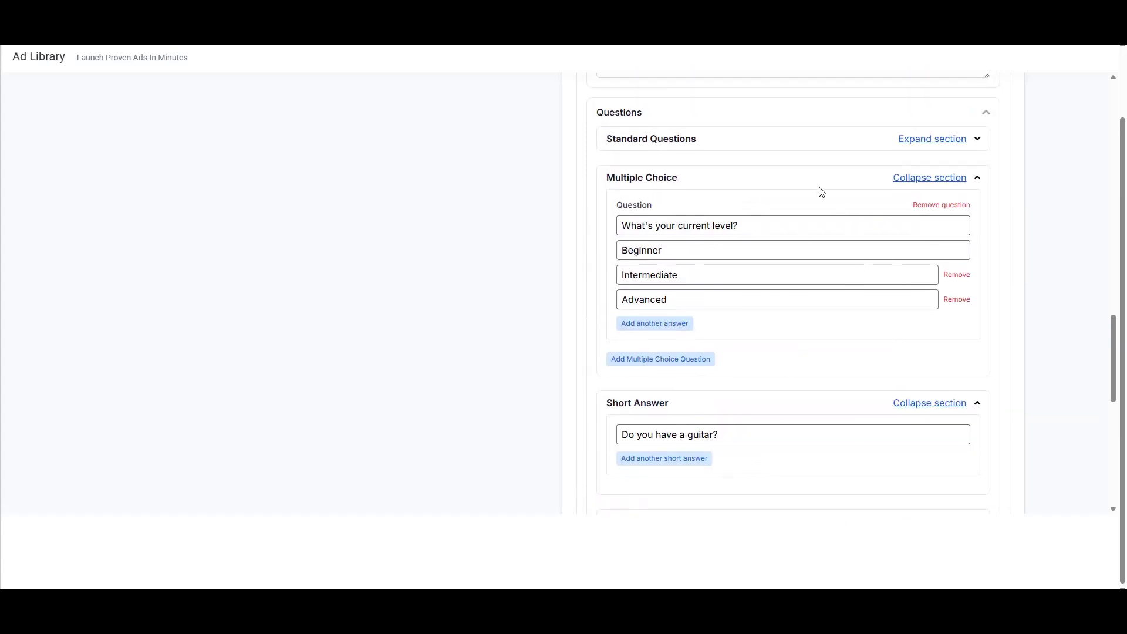
{"action": "scroll", "coordinate": [744, 214], "scroll_direction": "down", "scroll_amount": 1}
{"action": "scroll", "coordinate": [745, 216], "scroll_direction": "down", "scroll_amount": 4}
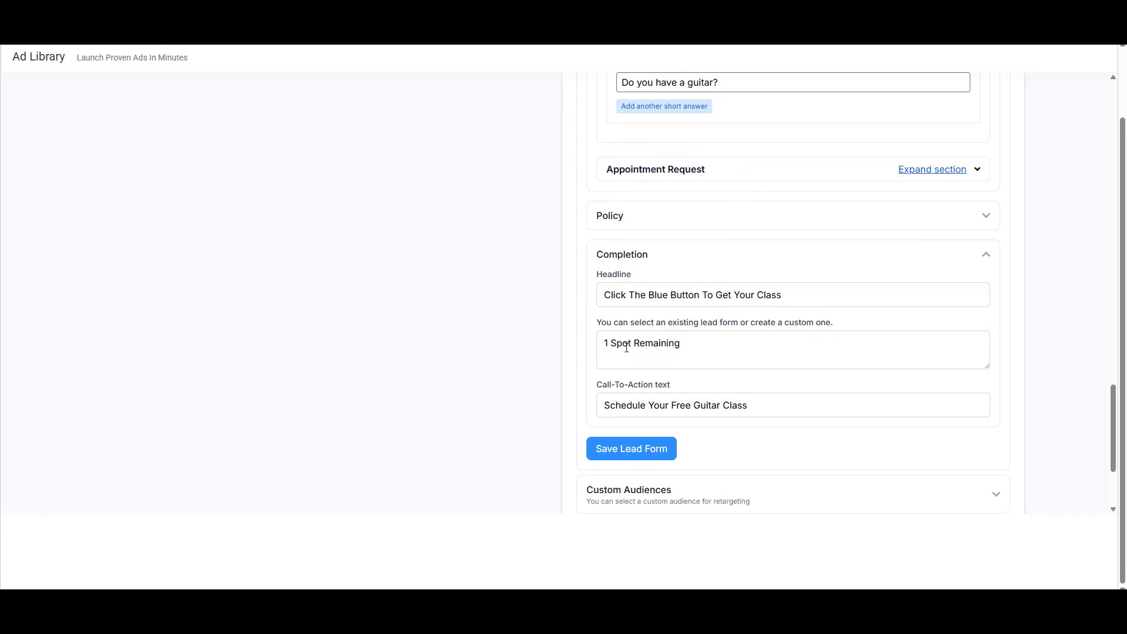
{"action": "left_click", "coordinate": [629, 447]}
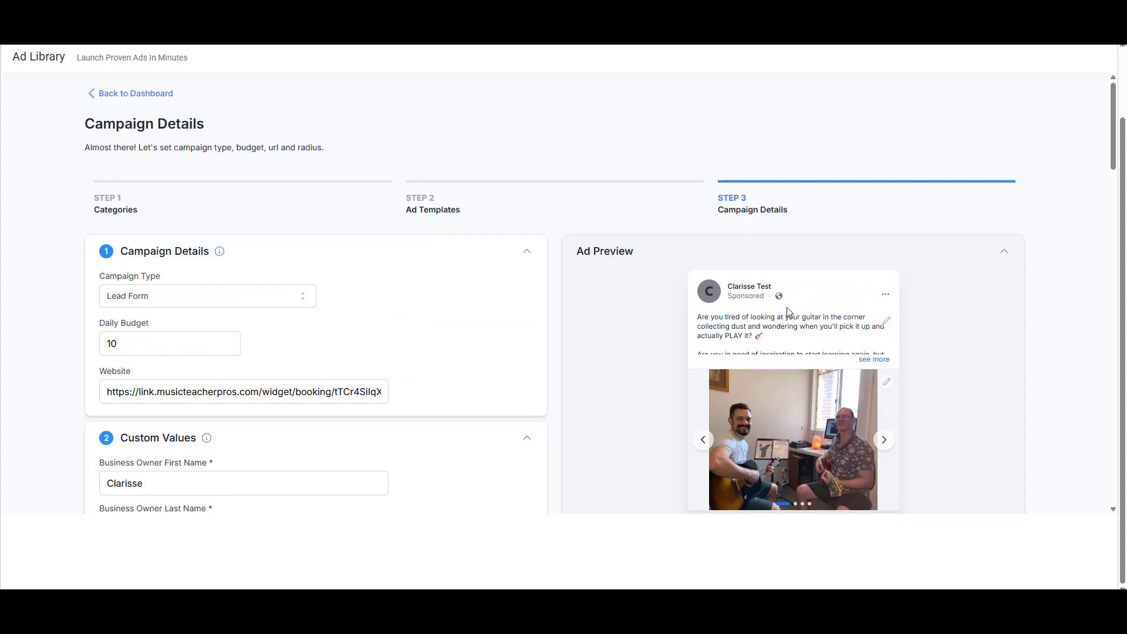
Step: Review the saved lead form, including the '1 Spot Remaining' completion description
{"action": "scroll", "coordinate": [771, 247], "scroll_direction": "down", "scroll_amount": 10}
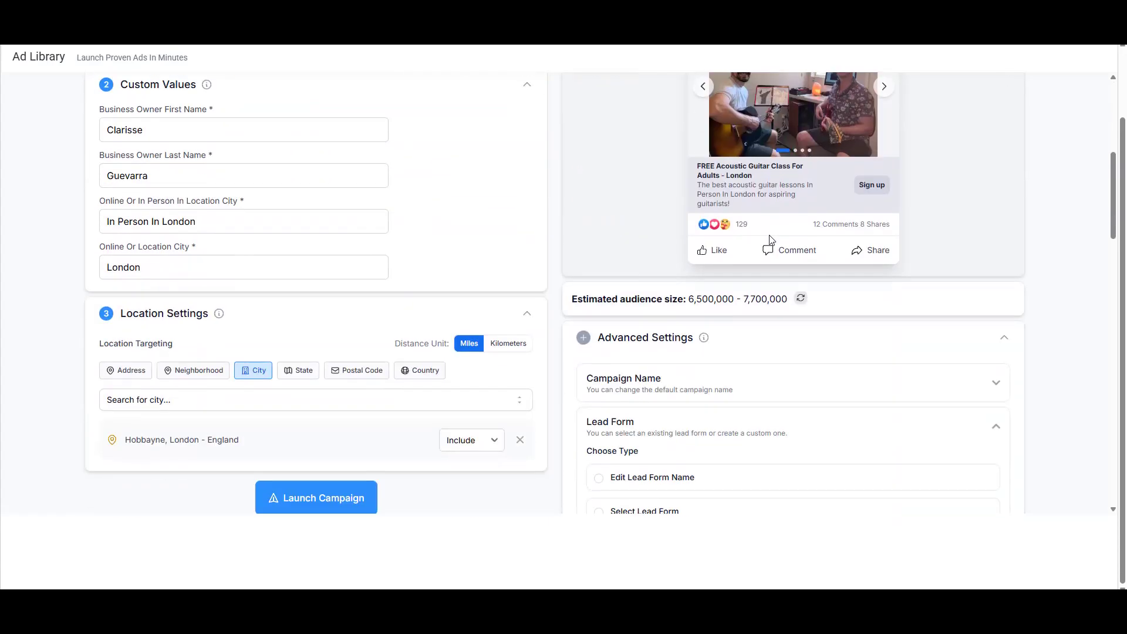
{"action": "scroll", "coordinate": [777, 268], "scroll_direction": "down", "scroll_amount": 18}
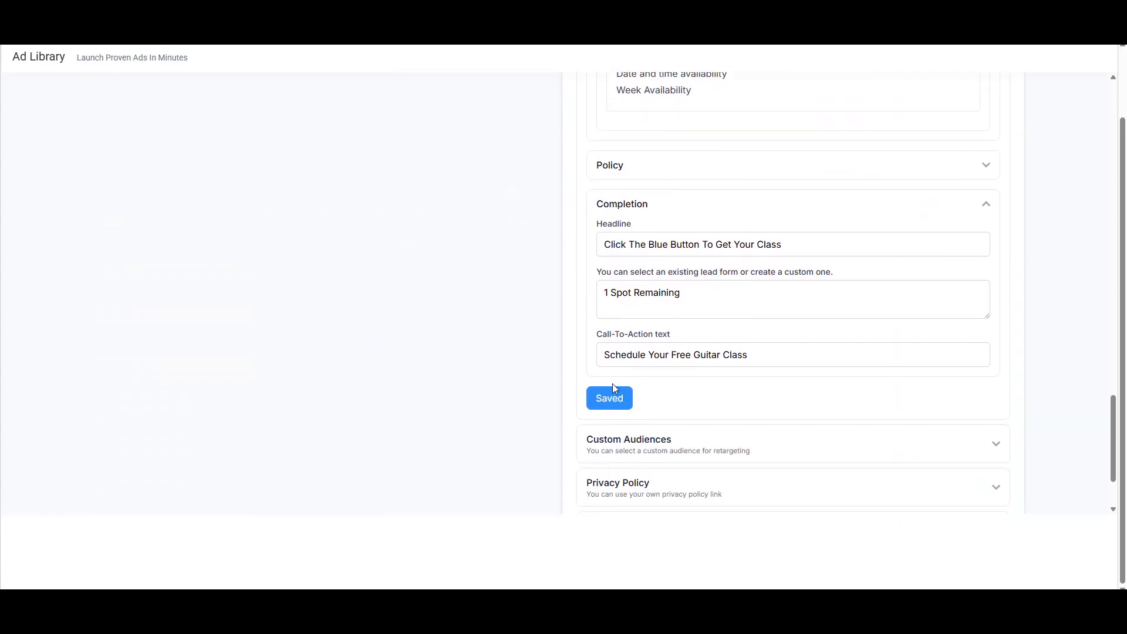
{"action": "scroll", "coordinate": [646, 397], "scroll_direction": "down", "scroll_amount": 2}
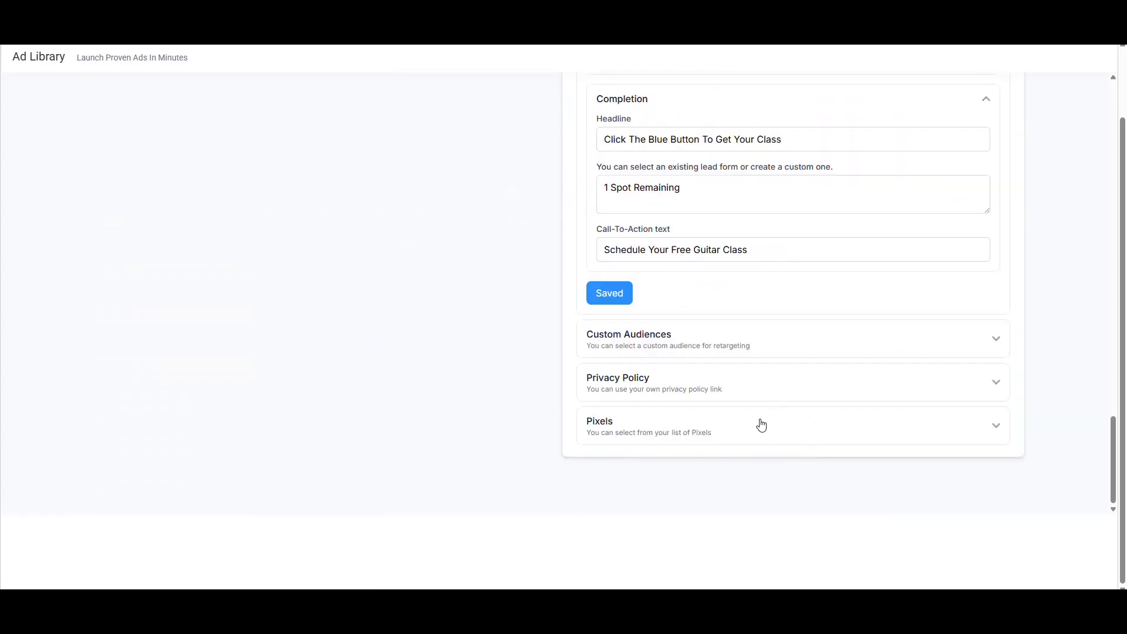
{"action": "scroll", "coordinate": [760, 423], "scroll_direction": "up", "scroll_amount": 5}
{"action": "scroll", "coordinate": [766, 458], "scroll_direction": "up", "scroll_amount": 3}
{"action": "scroll", "coordinate": [780, 480], "scroll_direction": "down", "scroll_amount": 5}
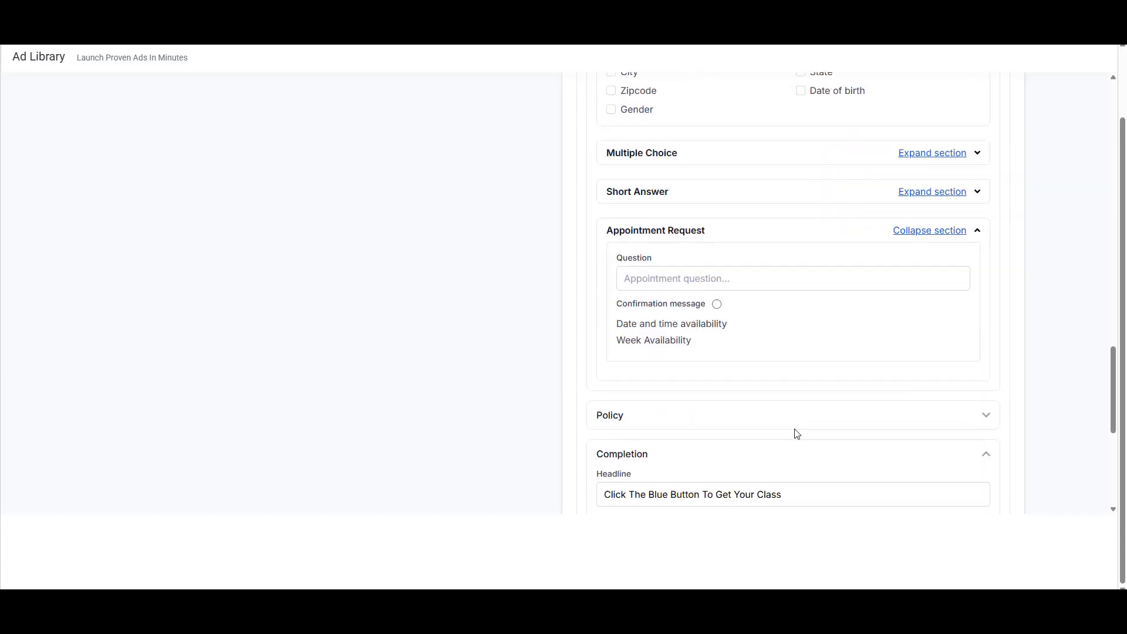
{"action": "scroll", "coordinate": [886, 418], "scroll_direction": "up", "scroll_amount": 1}
{"action": "scroll", "coordinate": [789, 428], "scroll_direction": "up", "scroll_amount": 20}
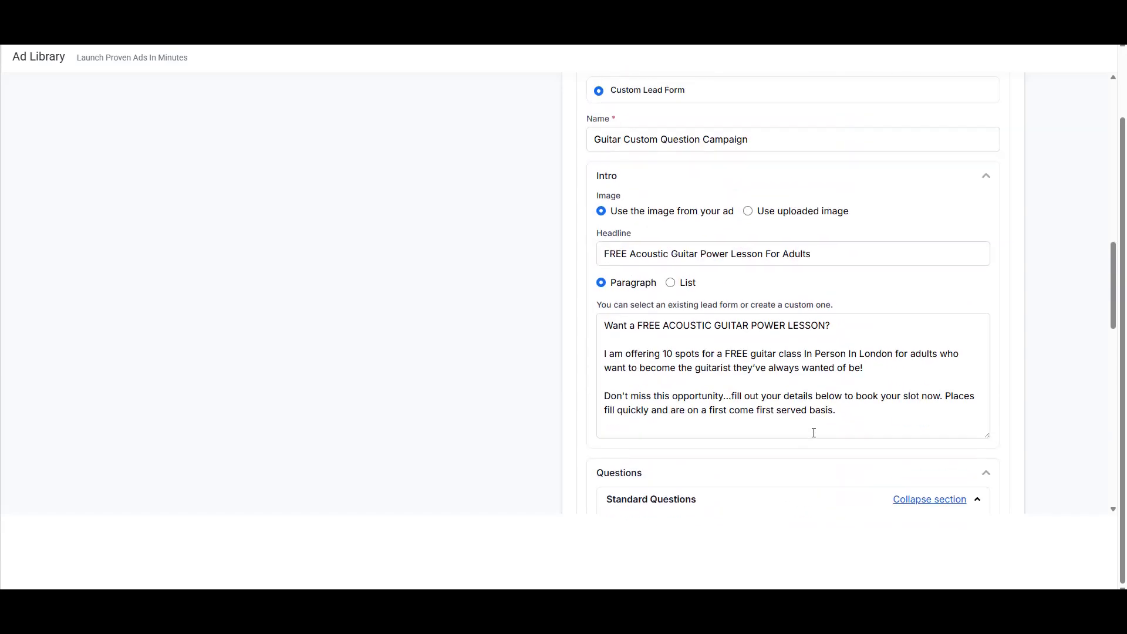
{"action": "scroll", "coordinate": [870, 368], "scroll_direction": "up", "scroll_amount": 2}
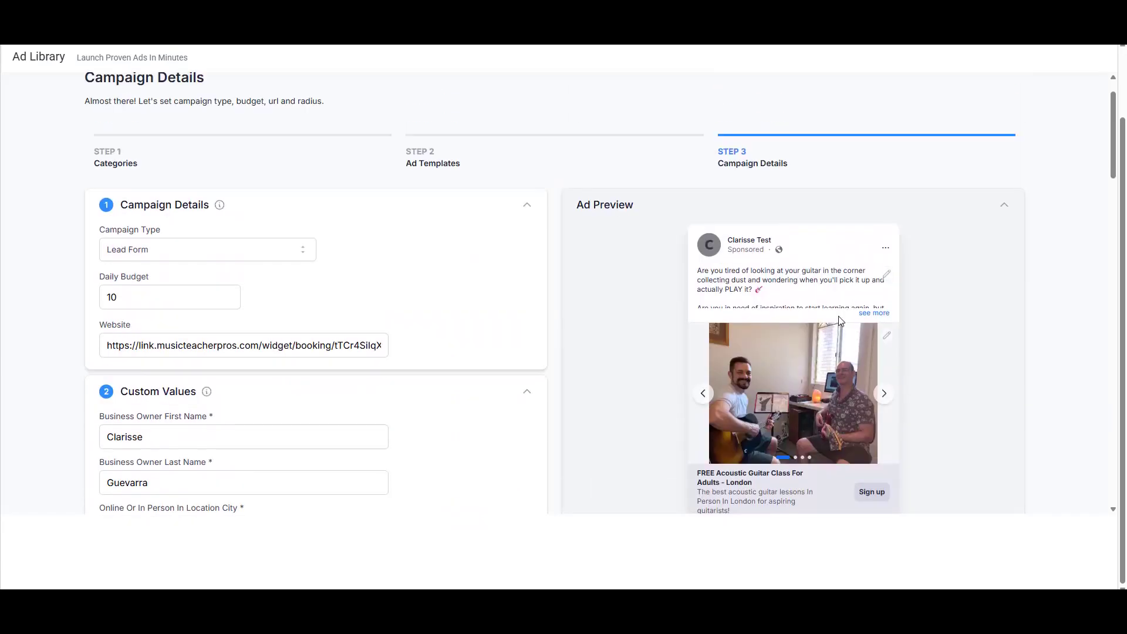
Step: Expand the full ad text in the Ad Preview
{"action": "left_click", "coordinate": [888, 316]}
{"action": "scroll", "coordinate": [889, 311], "scroll_direction": "down", "scroll_amount": 3}
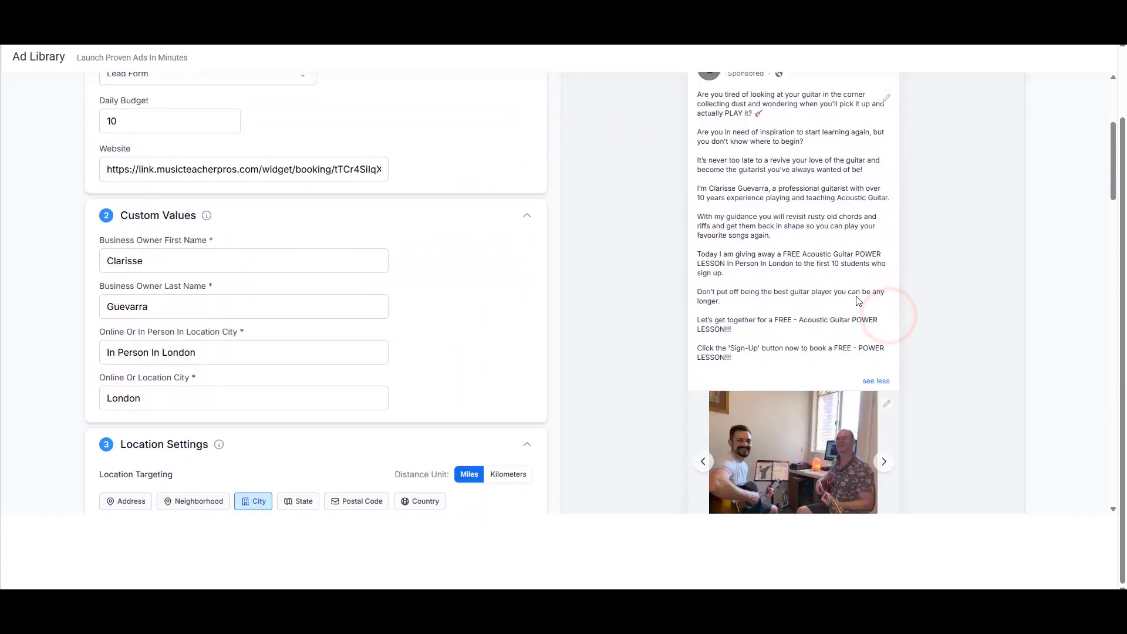
{"action": "scroll", "coordinate": [511, 247], "scroll_direction": "down", "scroll_amount": 3}
{"action": "scroll", "coordinate": [513, 257], "scroll_direction": "down", "scroll_amount": 1}
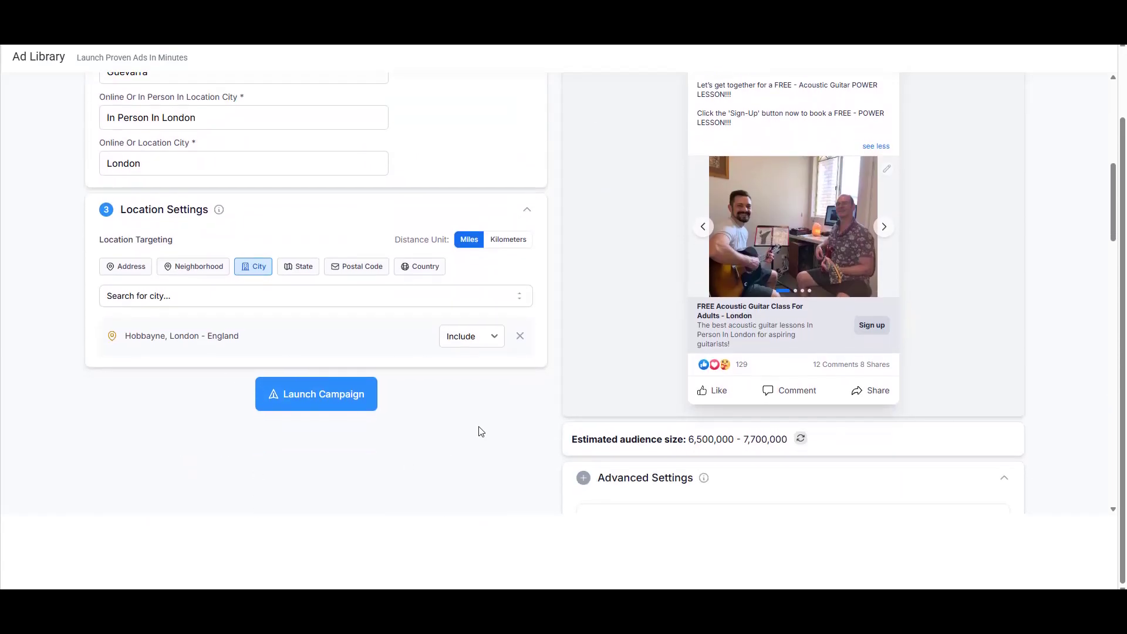
Step: Launch the guitar campaign, Active at a $10.00 daily budget, and go to Business Profile Settings
{"action": "left_click", "coordinate": [313, 394]}
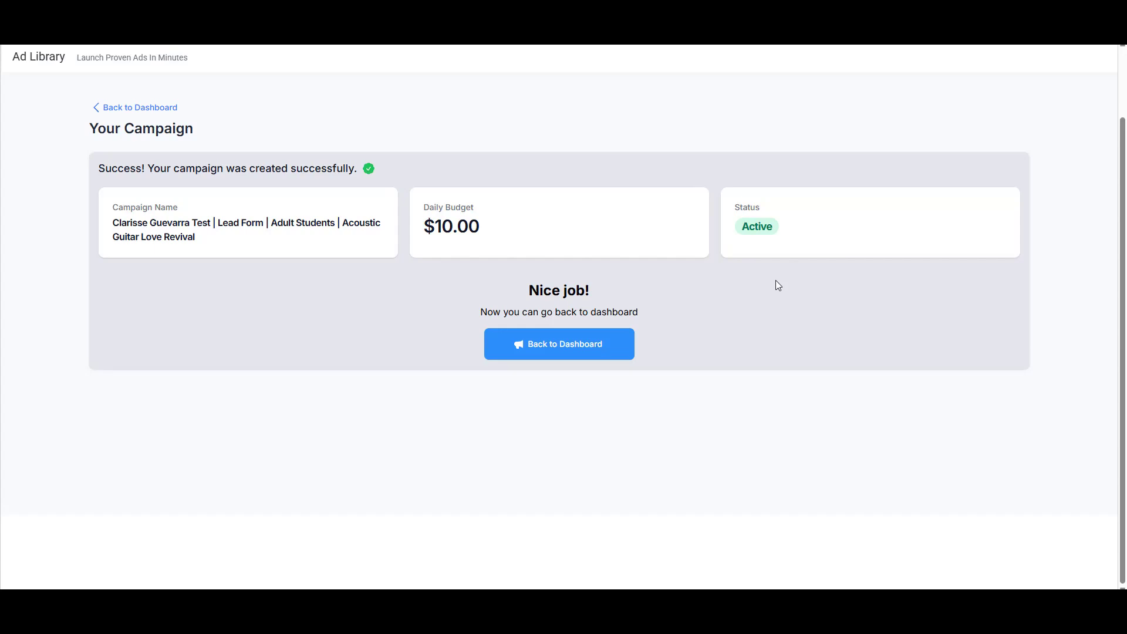
{"action": "scroll", "coordinate": [775, 282], "scroll_direction": "up", "scroll_amount": 2}
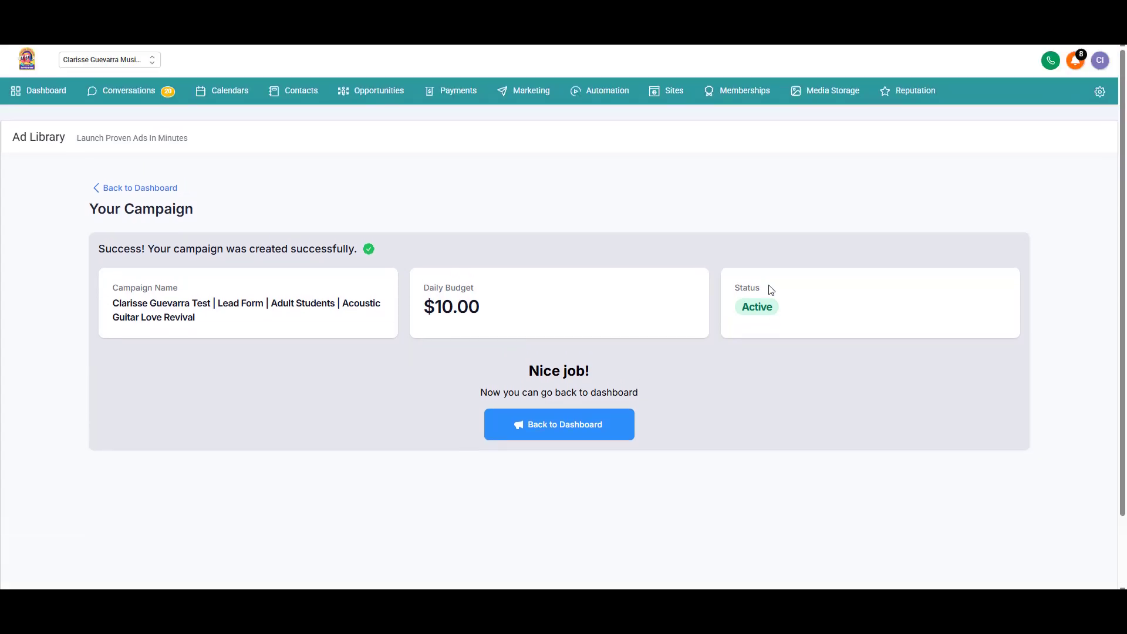
{"action": "left_click", "coordinate": [1099, 91]}
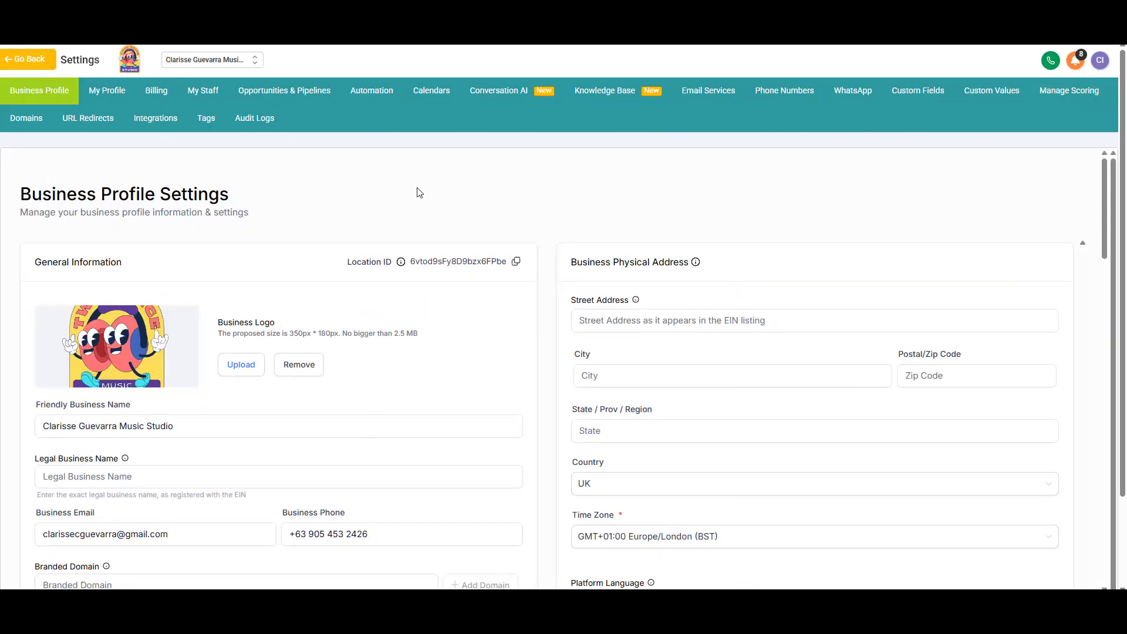
Step: Add a Single Line contact custom field 'Do you have a guitar?' under the Additional Info group
{"action": "left_click", "coordinate": [907, 94]}
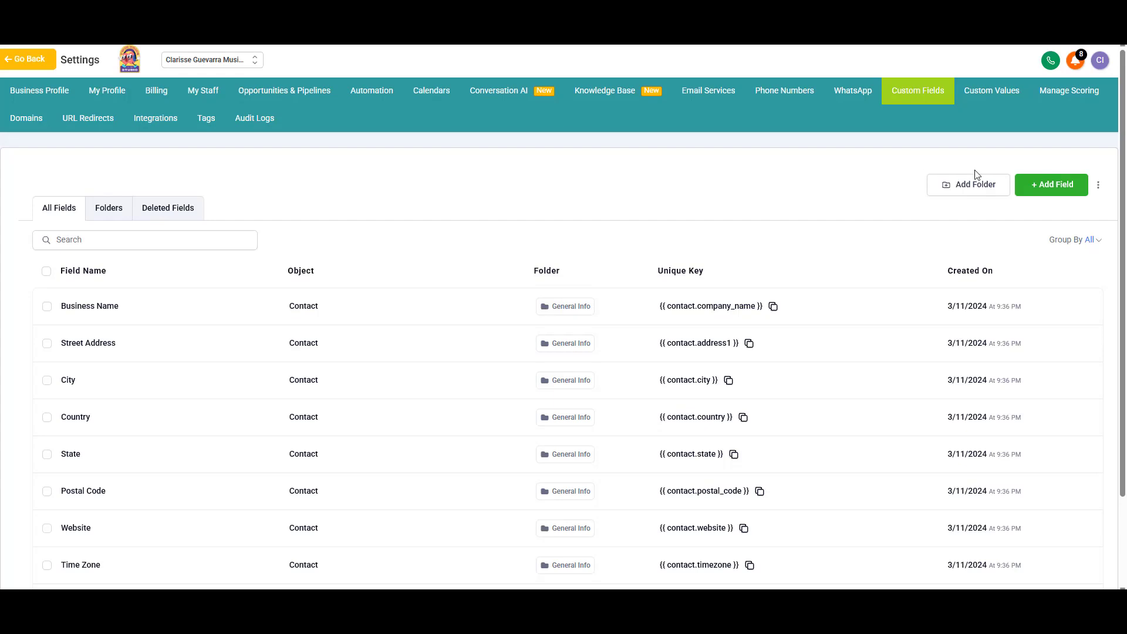
{"action": "left_click", "coordinate": [1042, 191]}
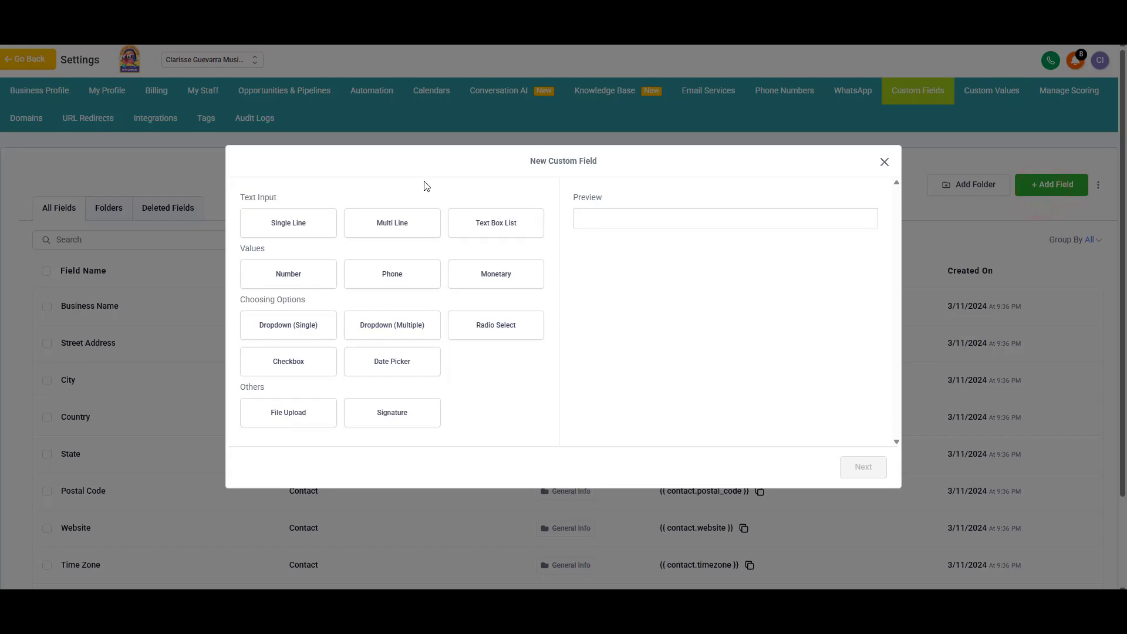
{"action": "left_click", "coordinate": [311, 217]}
{"action": "left_click", "coordinate": [842, 468]}
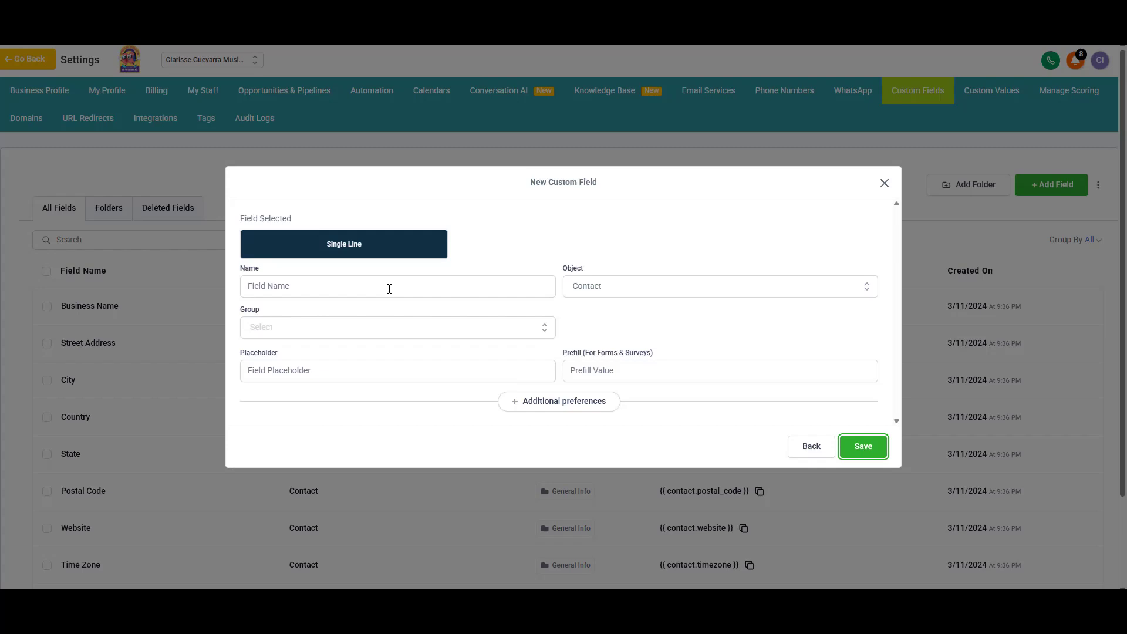
{"action": "left_click", "coordinate": [389, 289]}
{"action": "type", "text": "Do you have a guitar"}
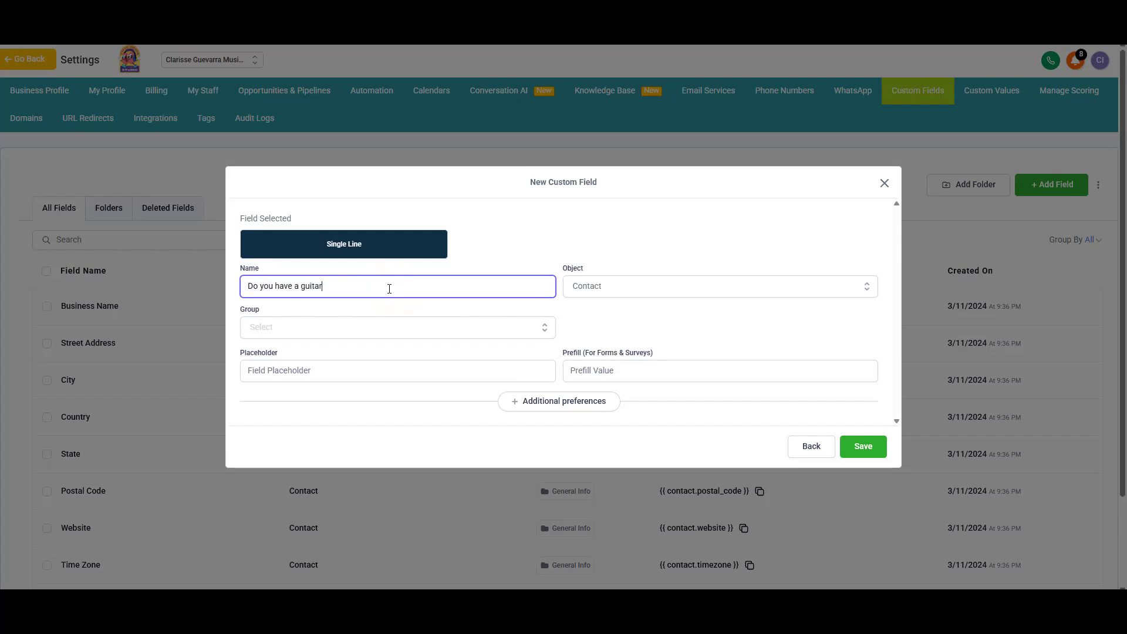
{"action": "left_click", "coordinate": [318, 327]}
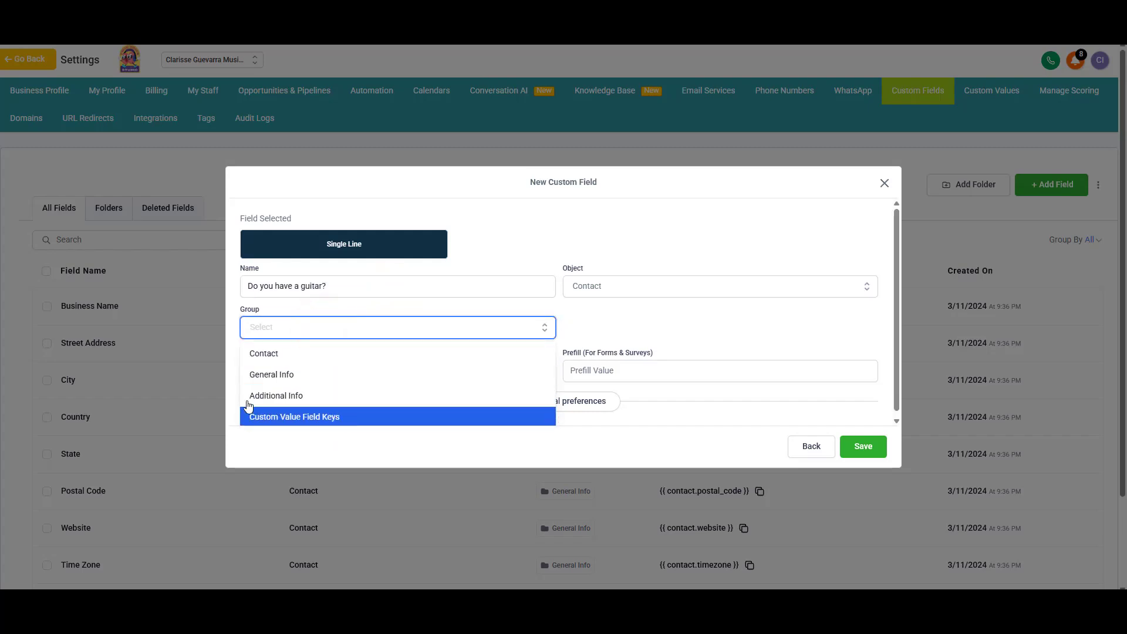
{"action": "left_click", "coordinate": [287, 397]}
{"action": "left_click", "coordinate": [612, 234]}
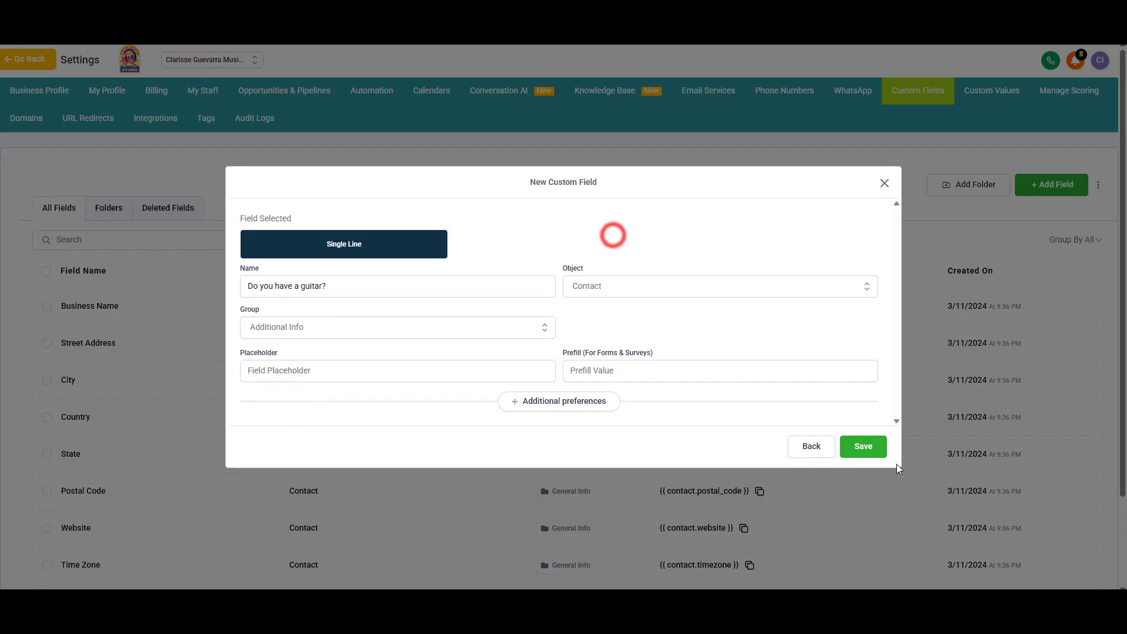
{"action": "left_click", "coordinate": [864, 448]}
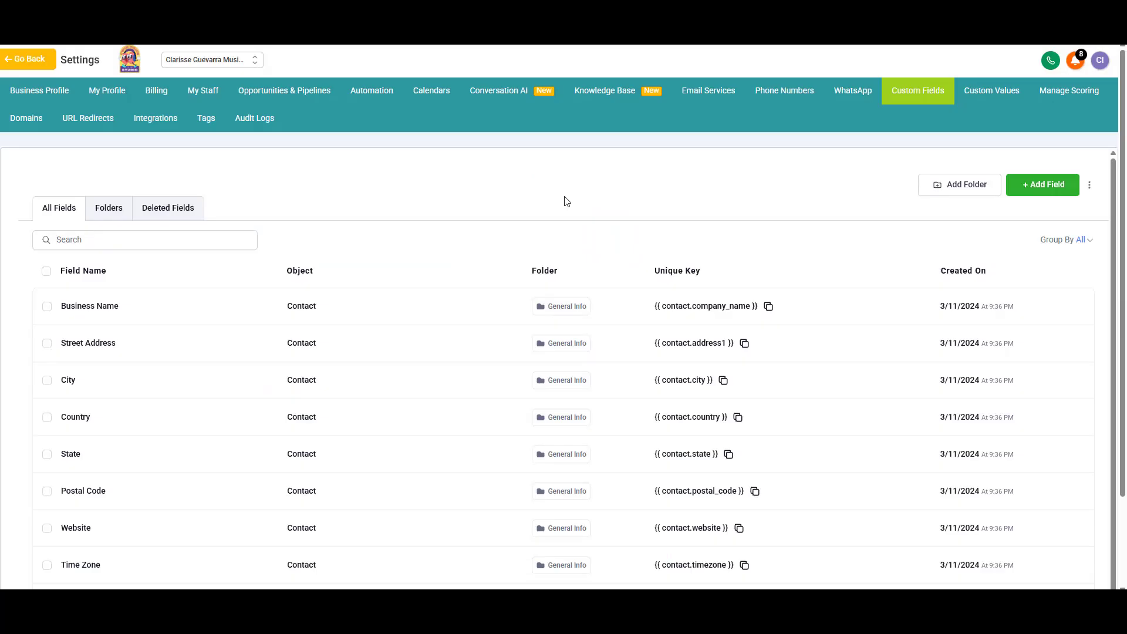
Step: Start a Radio Select custom field named 'What's your current level?' in the Additional Info group
{"action": "left_click", "coordinate": [1041, 185]}
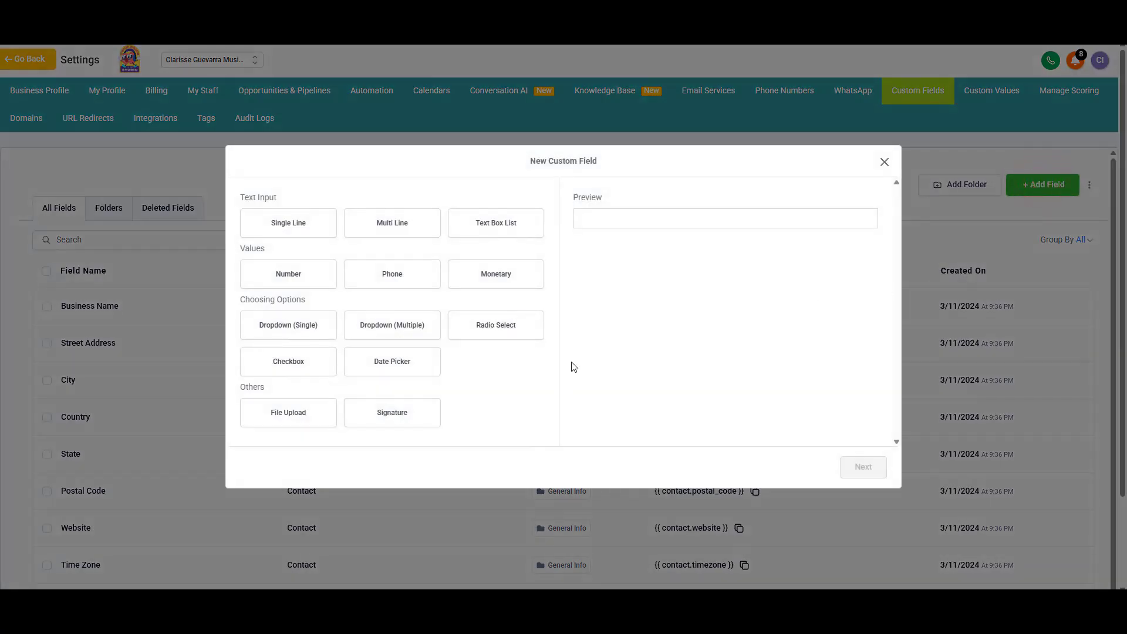
{"action": "left_click", "coordinate": [497, 328]}
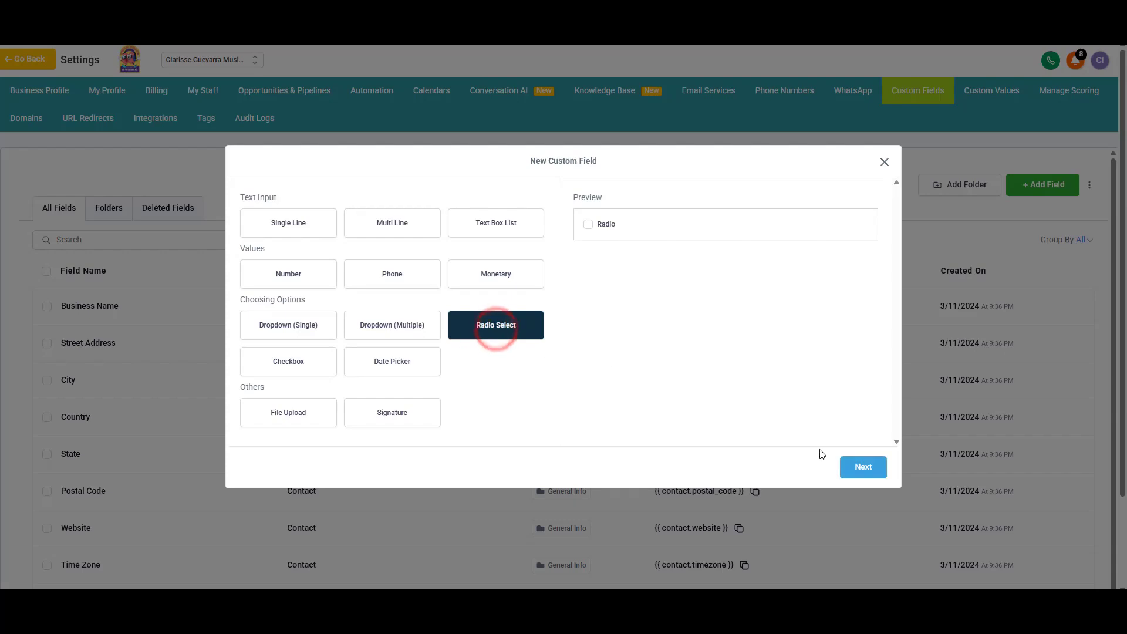
{"action": "left_click", "coordinate": [858, 466]}
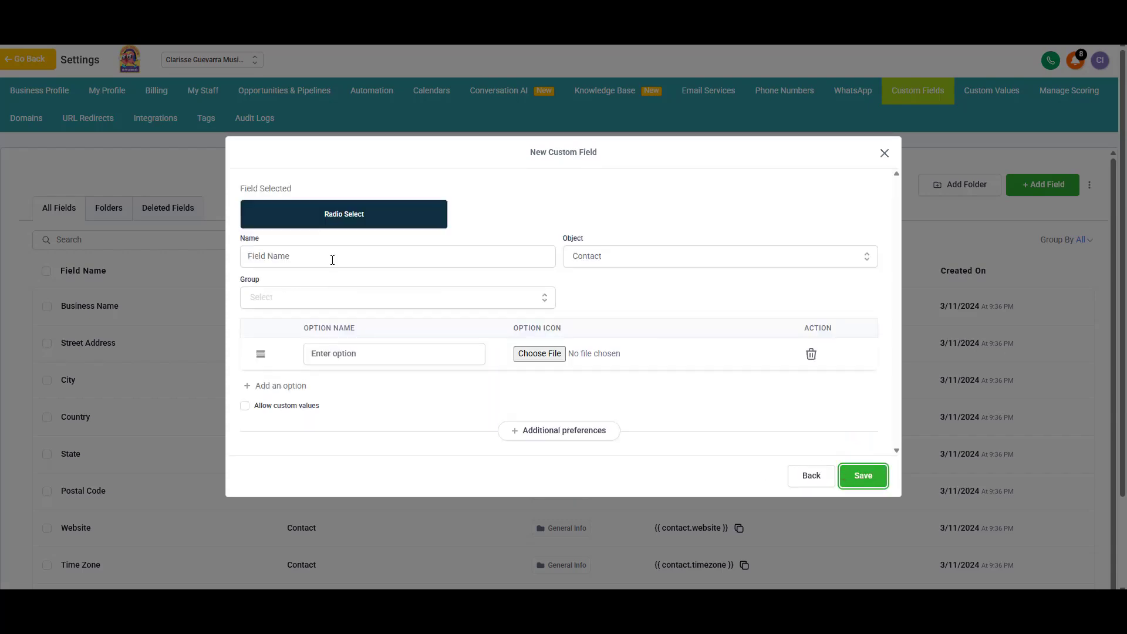
{"action": "left_click", "coordinate": [301, 256]}
{"action": "type", "text": "What's your current level?"}
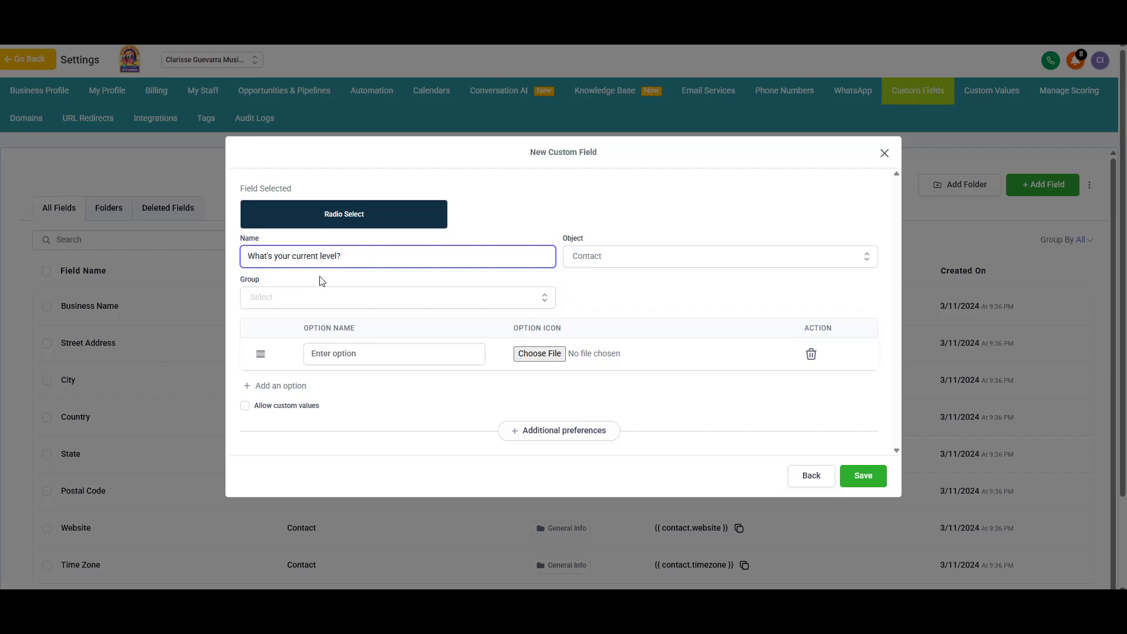
{"action": "left_click", "coordinate": [310, 300]}
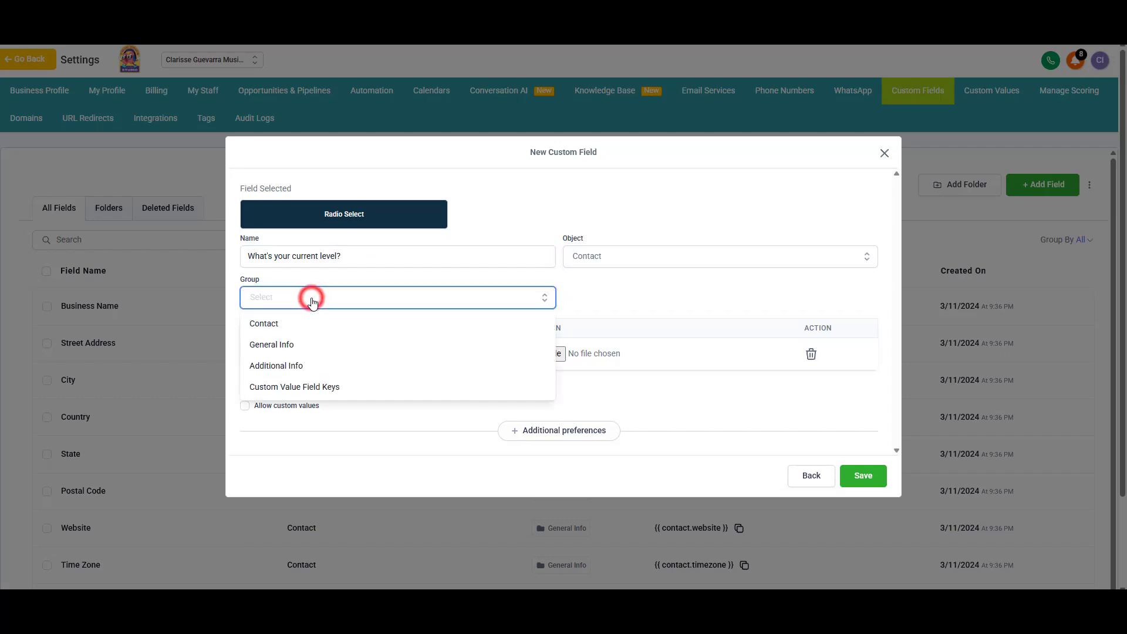
{"action": "left_click", "coordinate": [312, 363]}
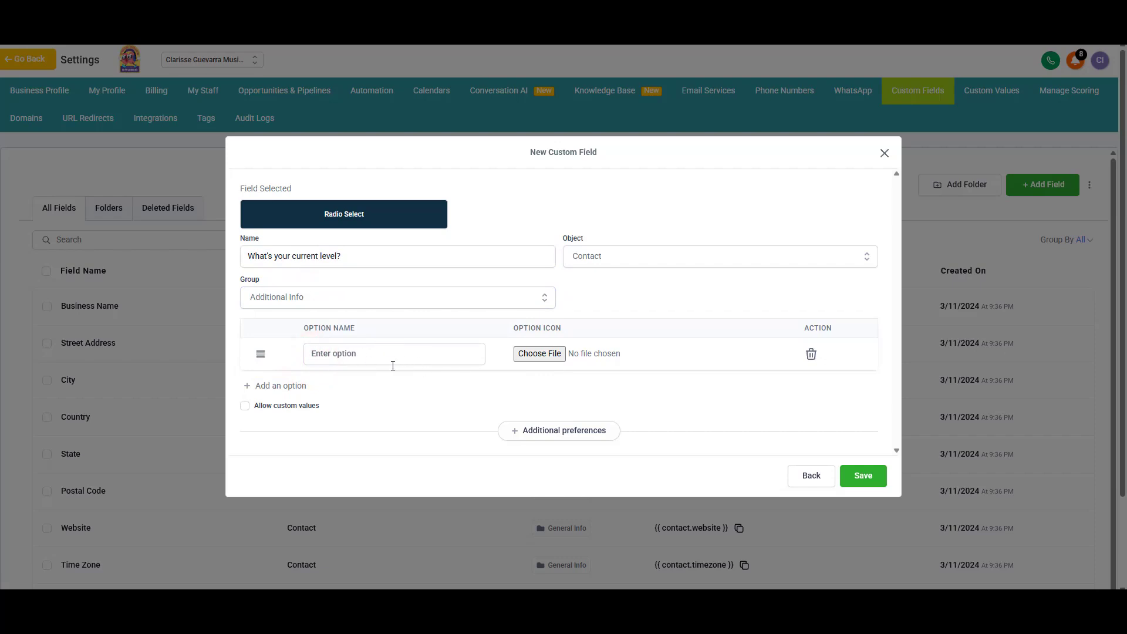
Step: Give the field options Beginner, Intermediate and Advanced, and save it
{"action": "left_click", "coordinate": [361, 350]}
{"action": "type", "text": "Beginner"}
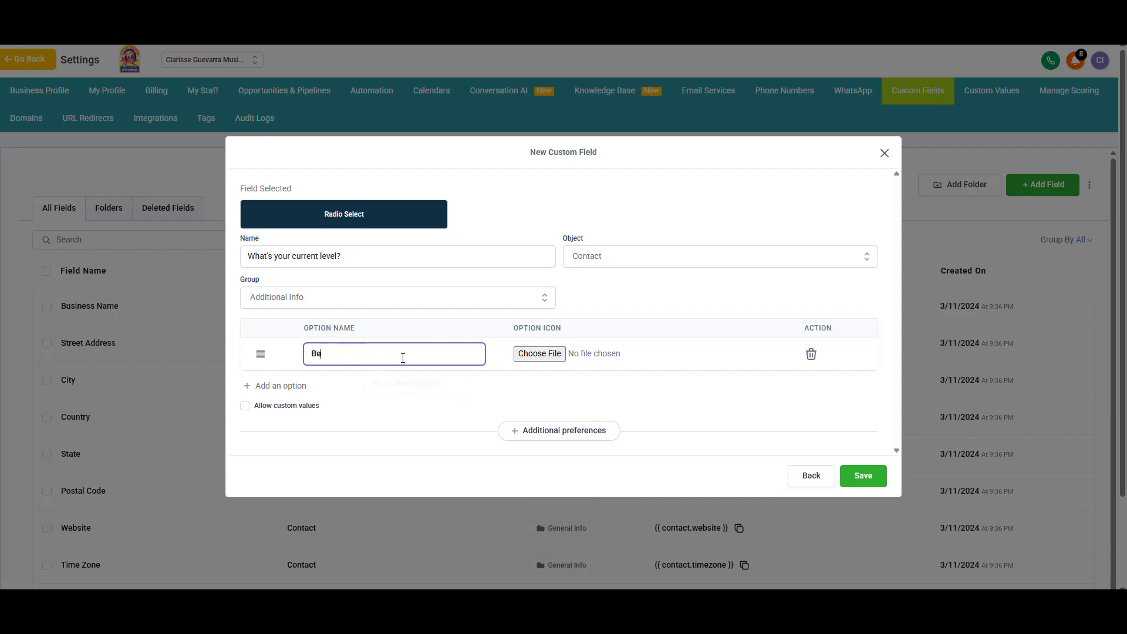
{"action": "left_click", "coordinate": [252, 384]}
{"action": "left_click", "coordinate": [329, 369]}
{"action": "type", "text": "Intermediate"}
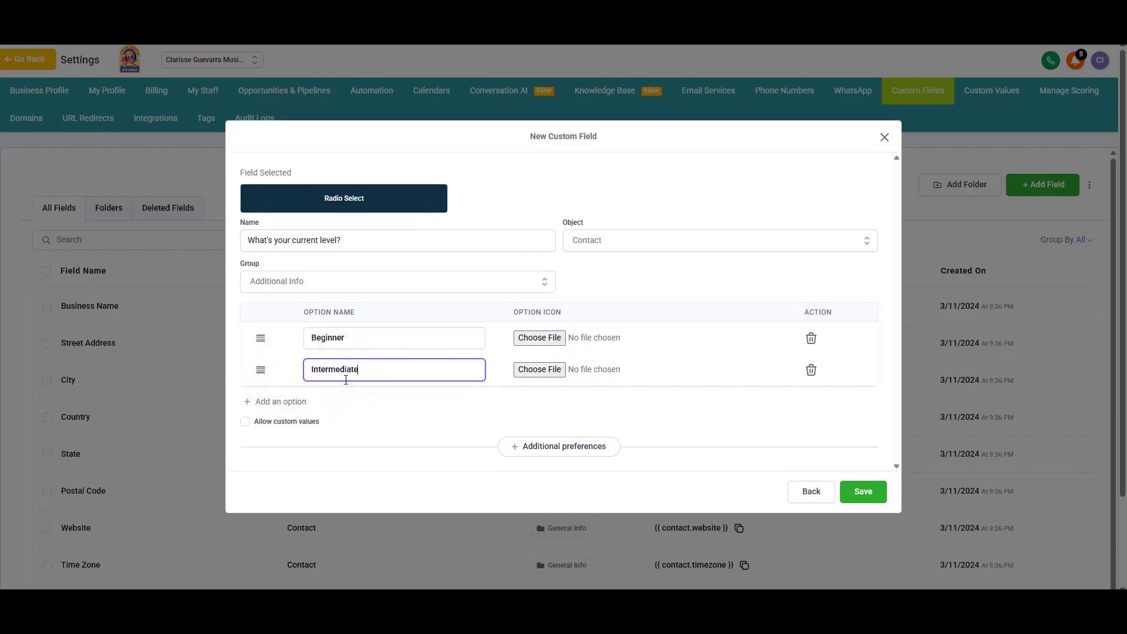
{"action": "left_click", "coordinate": [293, 402]}
{"action": "left_click", "coordinate": [349, 384]}
{"action": "type", "text": "Adva"}
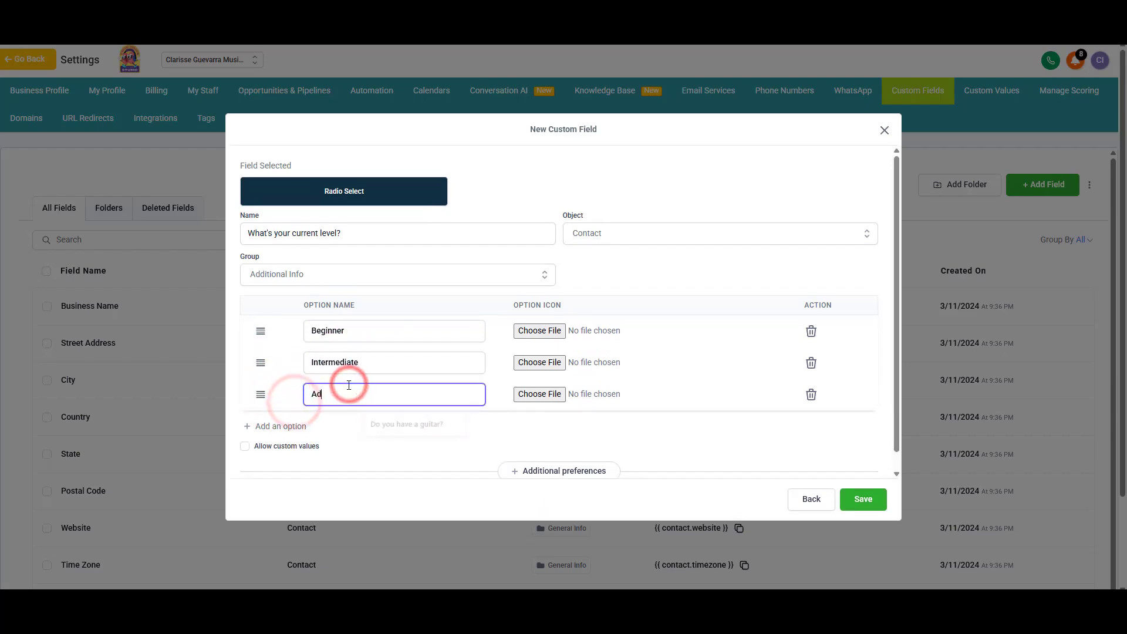
{"action": "type", "text": "nced"}
{"action": "left_click", "coordinate": [449, 418]}
{"action": "left_click", "coordinate": [861, 500]}
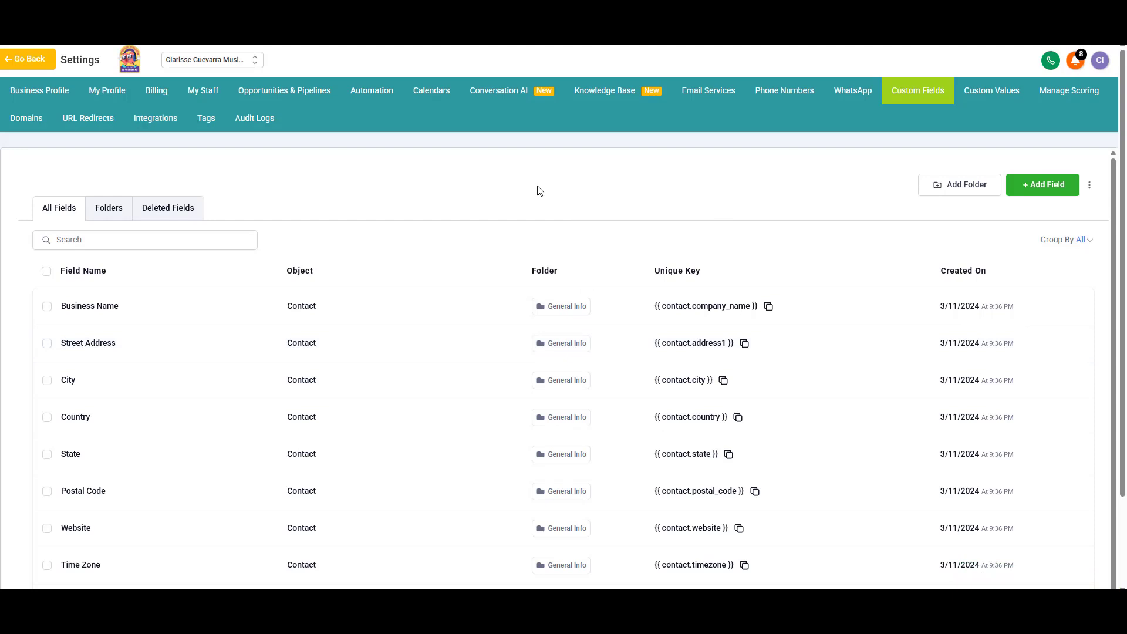
Step: Open the Guitar Custom Question Campaign's field mapping under Integrations > Facebook Form Fields Mapping
{"action": "left_click", "coordinate": [155, 118]}
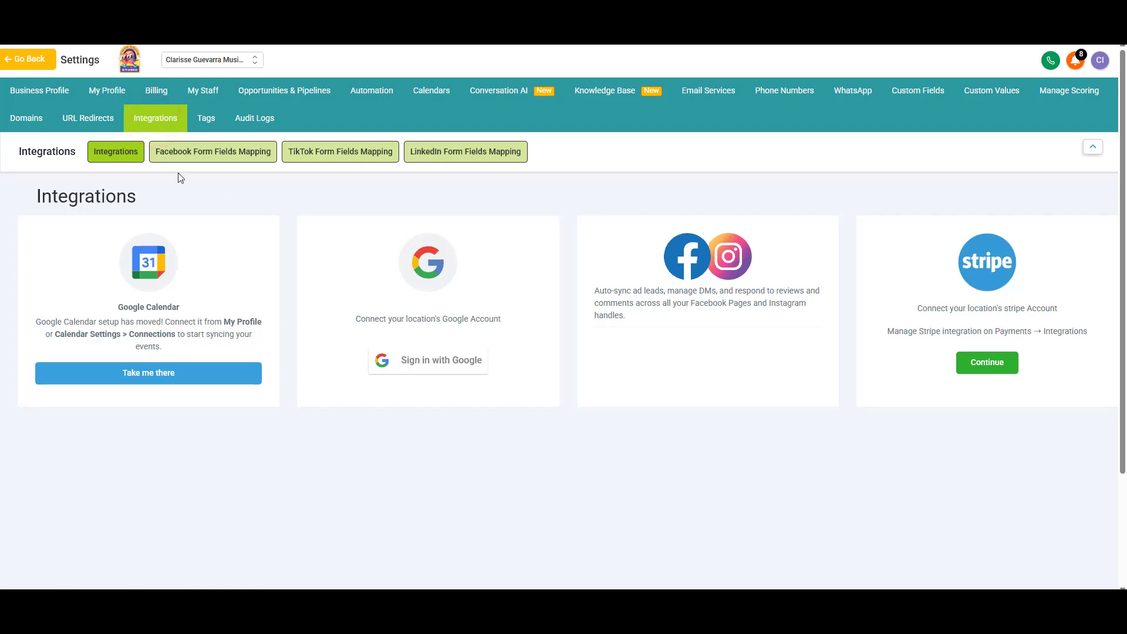
{"action": "left_click", "coordinate": [198, 162]}
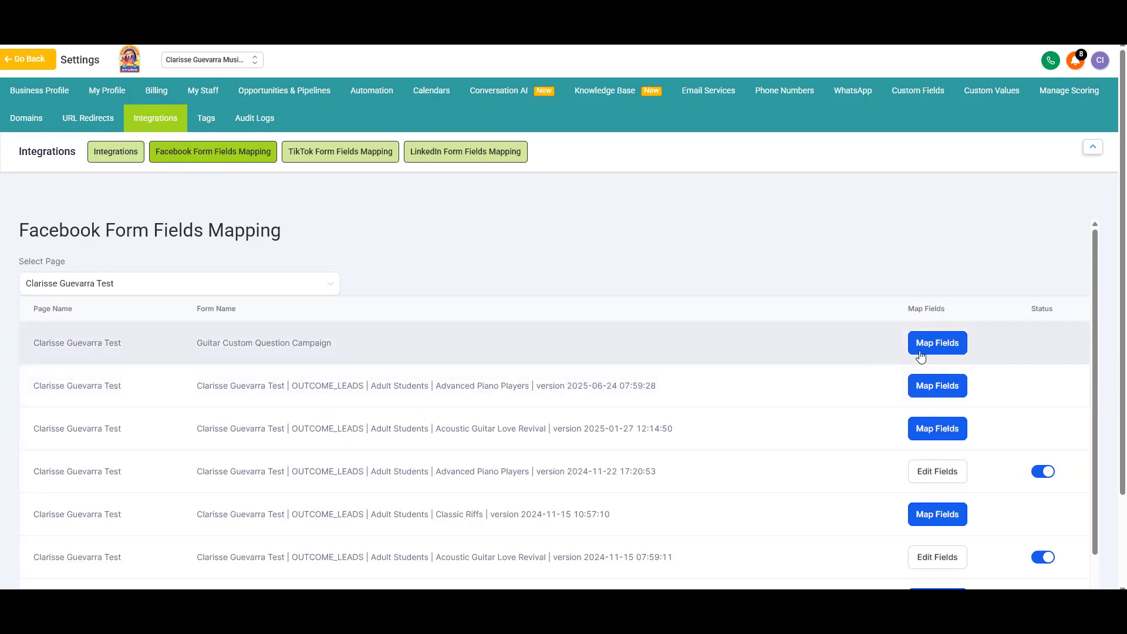
{"action": "left_click", "coordinate": [943, 347]}
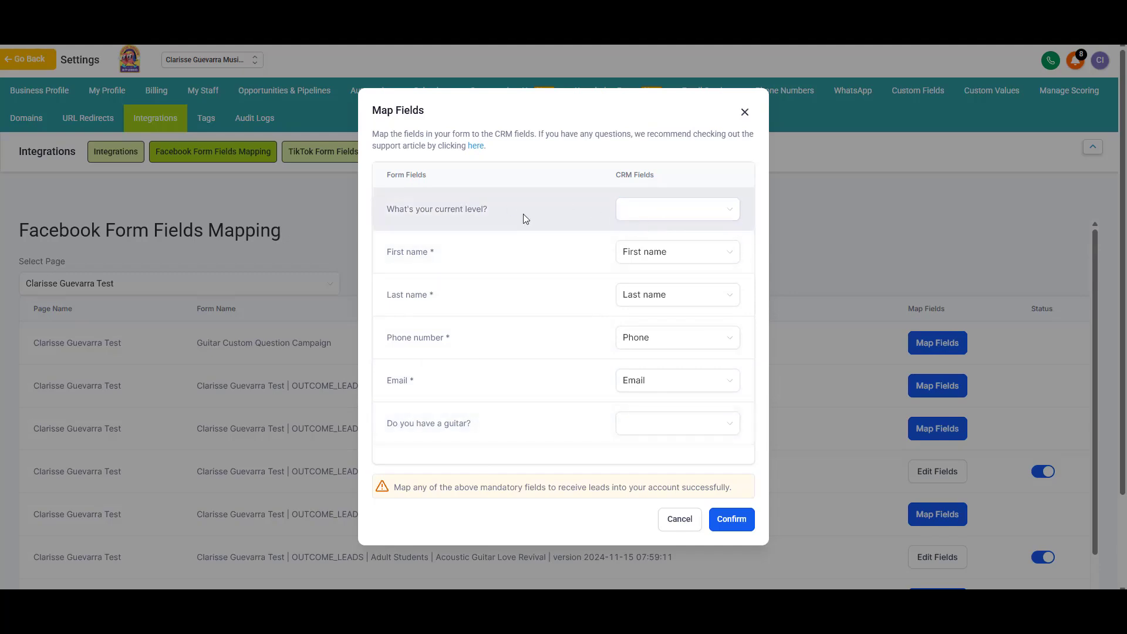
Step: Map the form questions to the 'What's your current level?' and 'Do you have a guitar?' CRM fields and confirm
{"action": "left_click", "coordinate": [653, 211]}
{"action": "type", "text": "wha"}
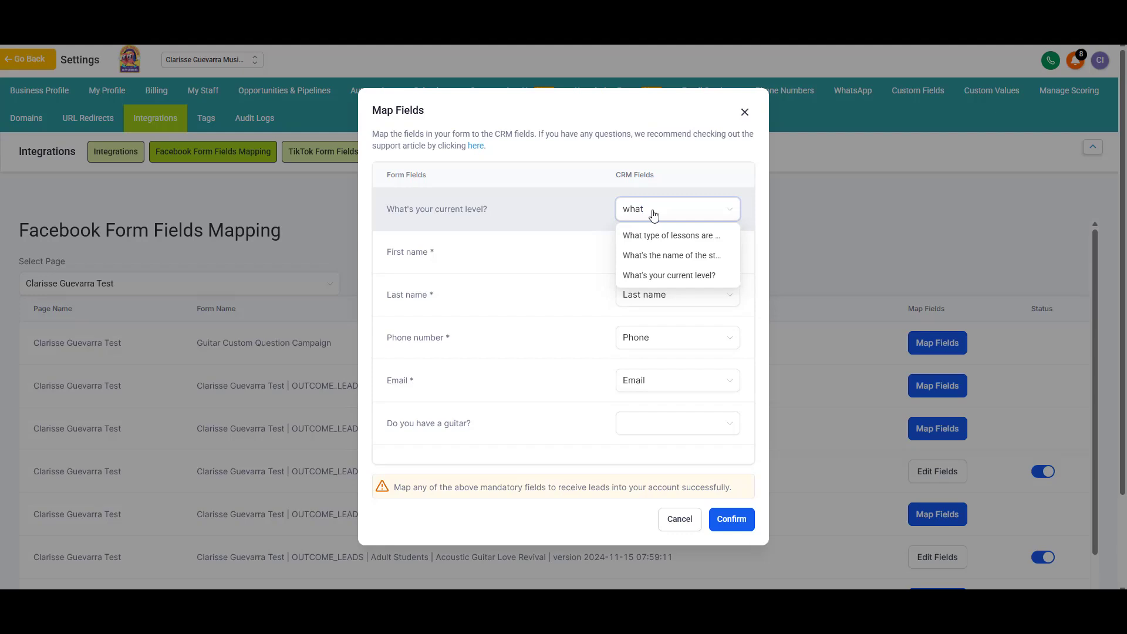
{"action": "type", "text": "t"}
{"action": "left_click", "coordinate": [645, 274]}
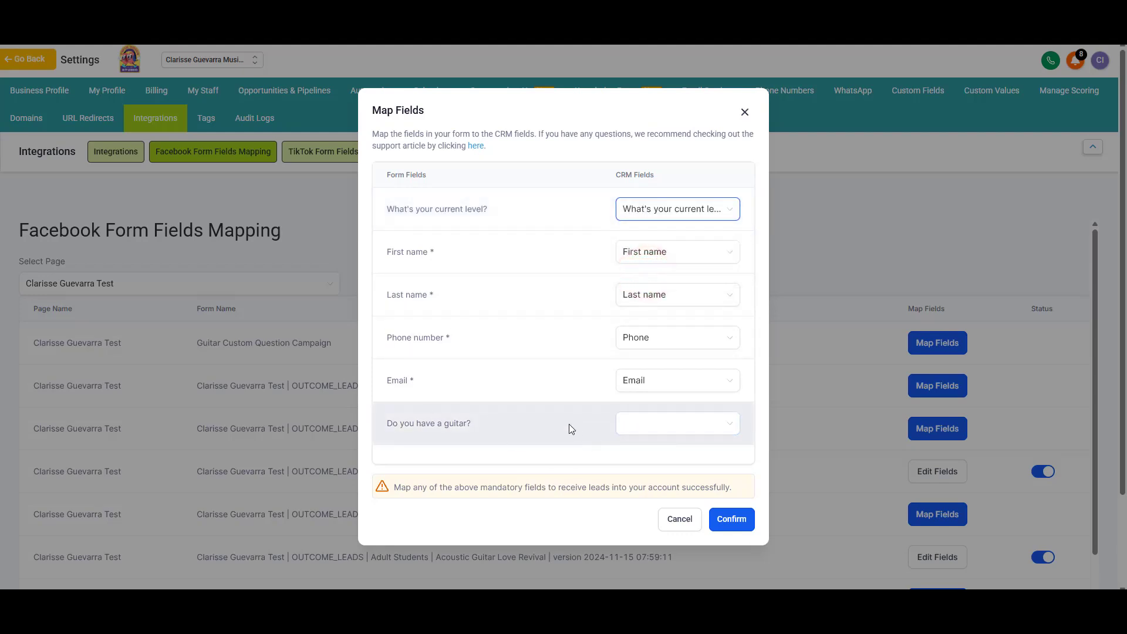
{"action": "left_click", "coordinate": [636, 423]}
{"action": "type", "text": "do you"}
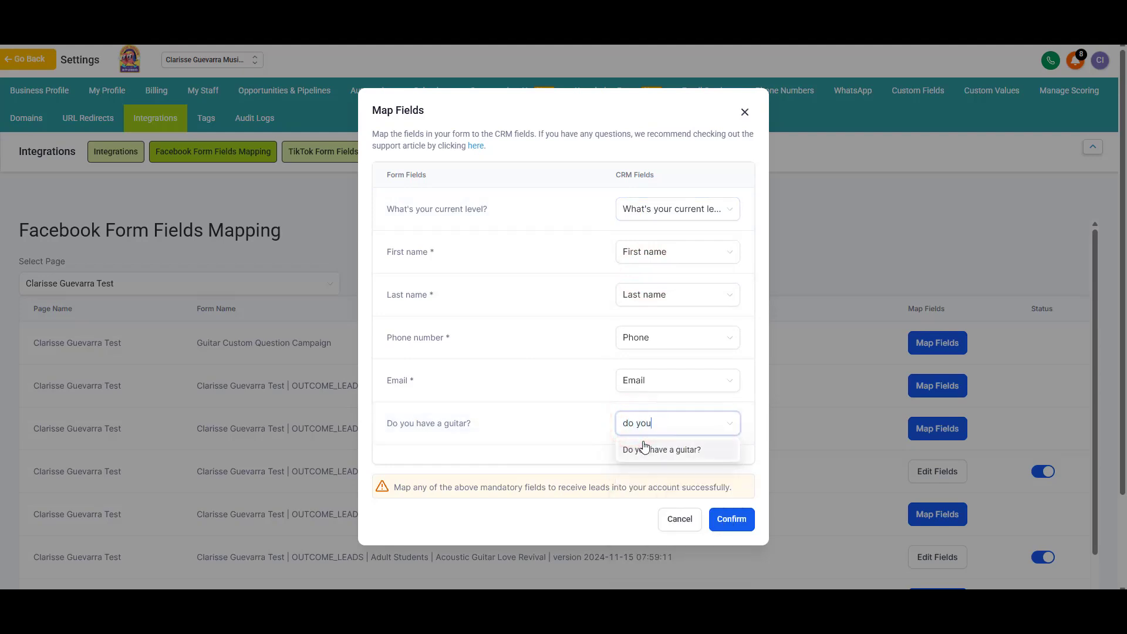
{"action": "left_click", "coordinate": [644, 449]}
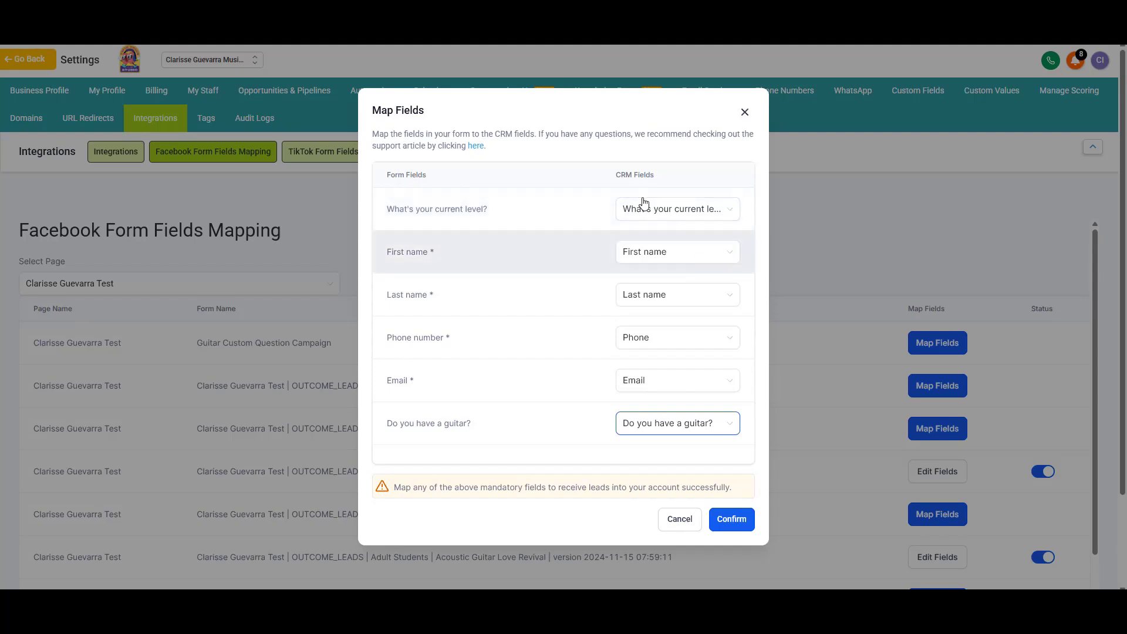
{"action": "left_click", "coordinate": [730, 524]}
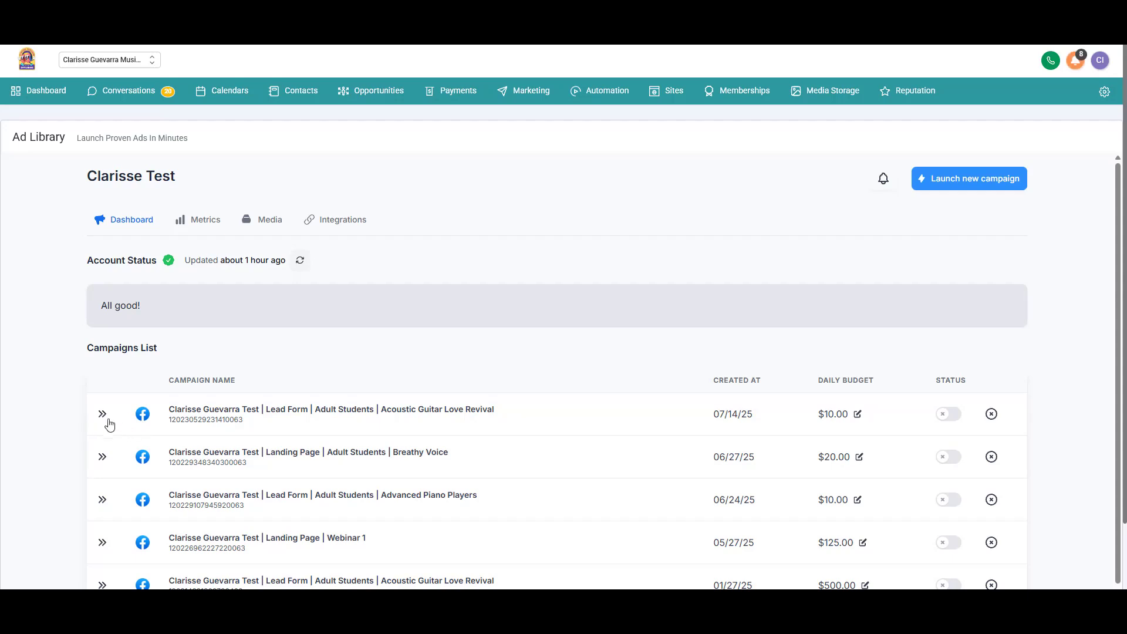
{"action": "left_click", "coordinate": [102, 415]}
Step: Show Ad 1 of the Acoustic Guitar Love Revival campaign in the Facebook feed
{"action": "scroll", "coordinate": [106, 420], "scroll_direction": "down", "scroll_amount": 1}
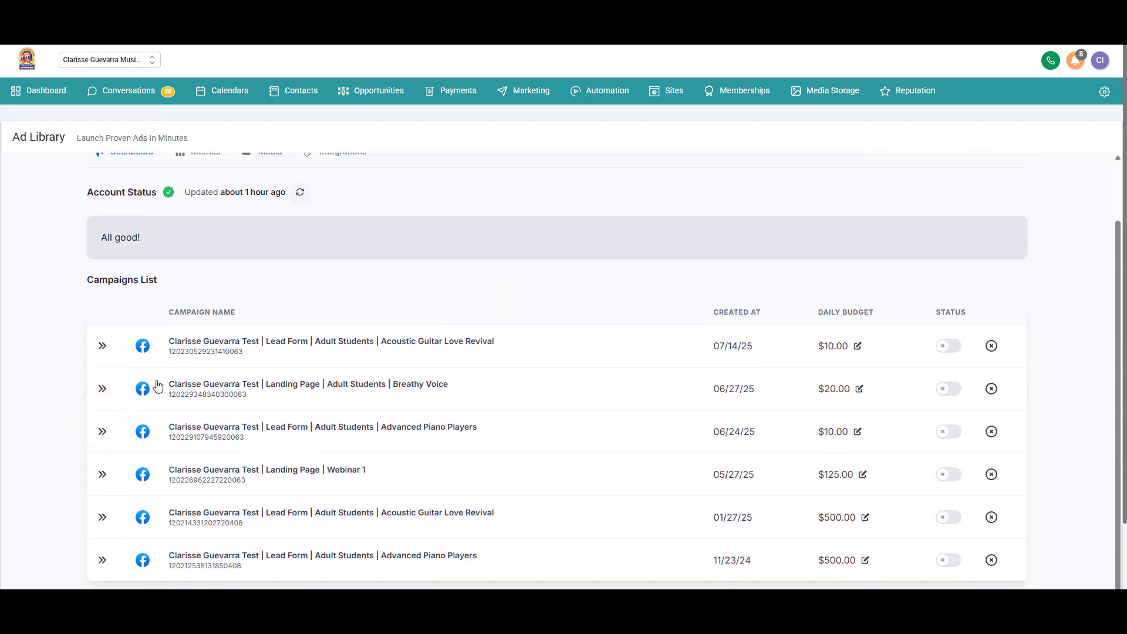
{"action": "left_click", "coordinate": [145, 383]}
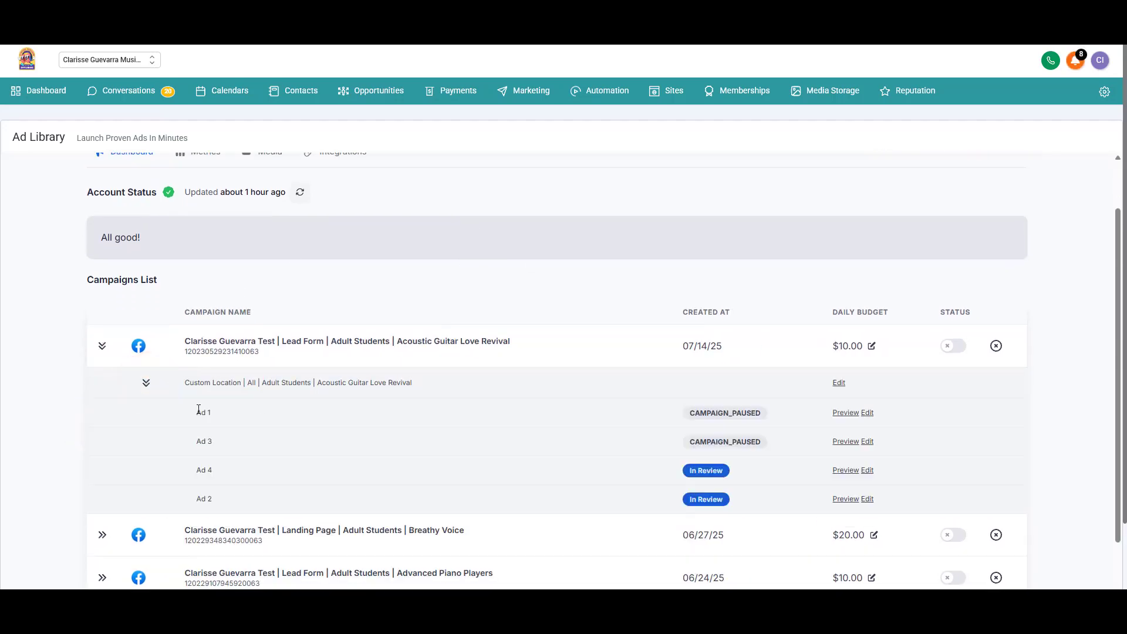
{"action": "scroll", "coordinate": [528, 311], "scroll_direction": "down", "scroll_amount": 2}
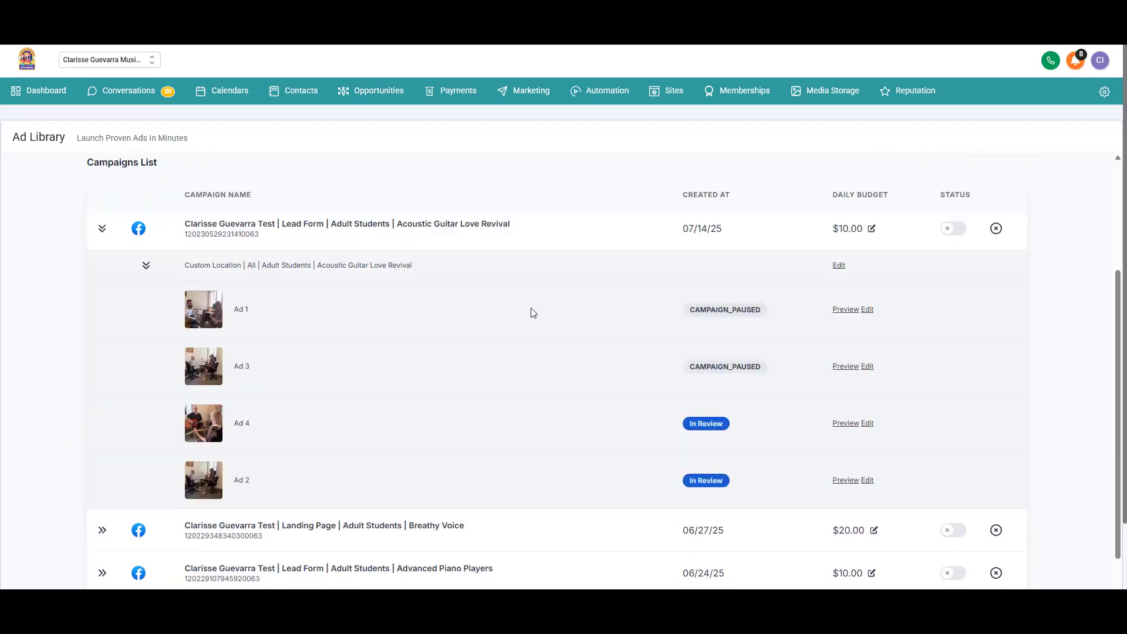
{"action": "left_click", "coordinate": [843, 309]}
{"action": "left_click", "coordinate": [730, 273]}
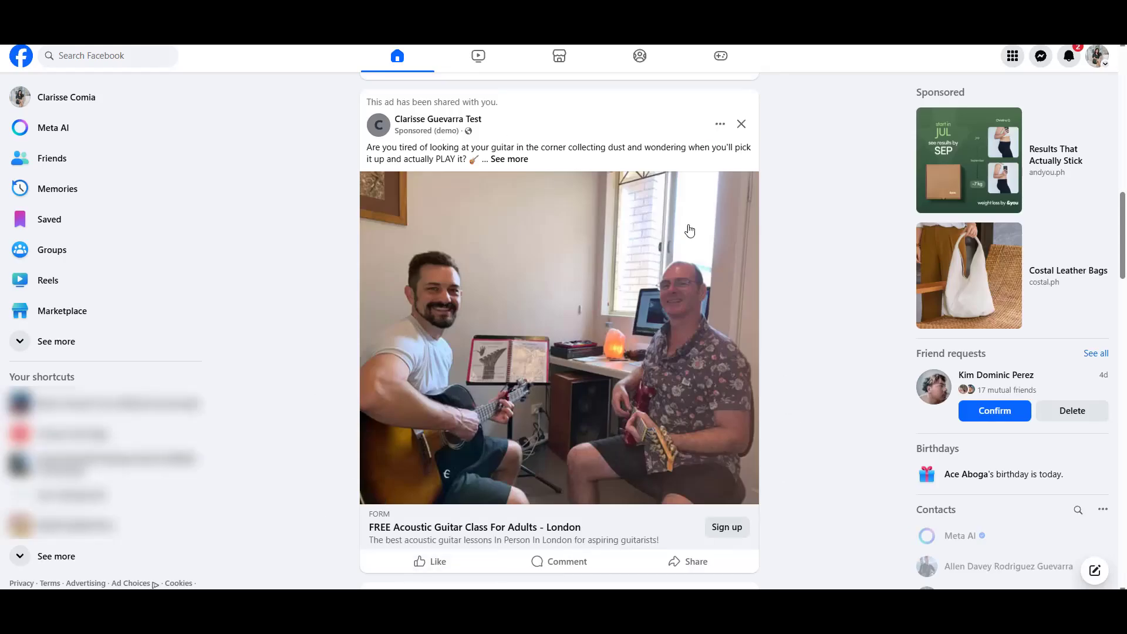
Step: On the ad's Sign up form, answer Beginner for level and 'yes' for owning a guitar
{"action": "left_click", "coordinate": [726, 528]}
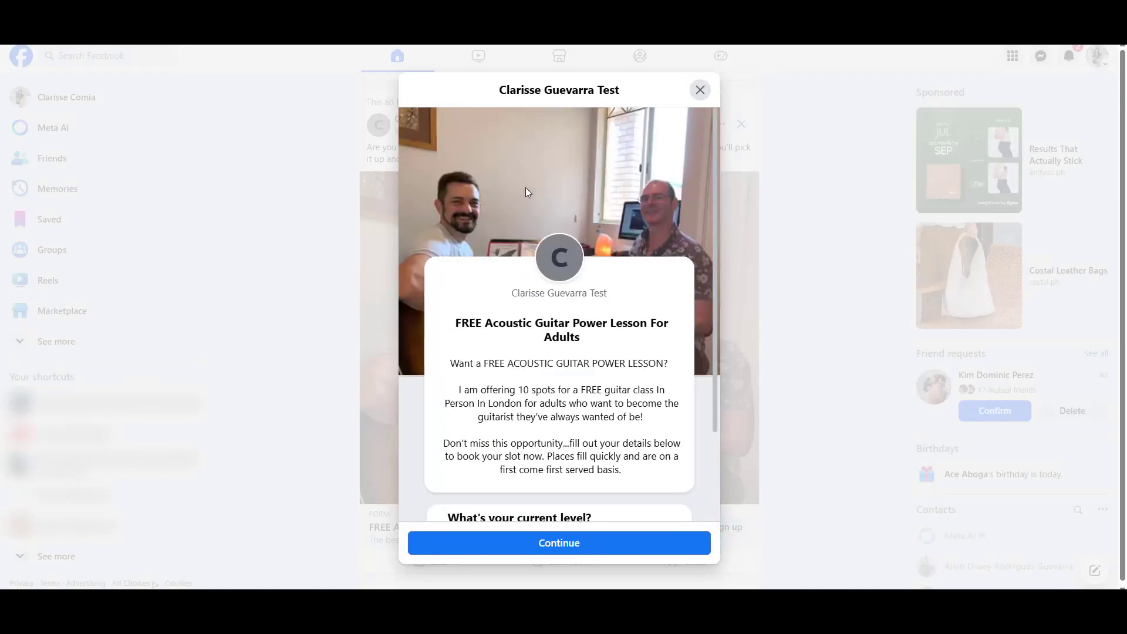
{"action": "scroll", "coordinate": [552, 222], "scroll_direction": "down", "scroll_amount": 3}
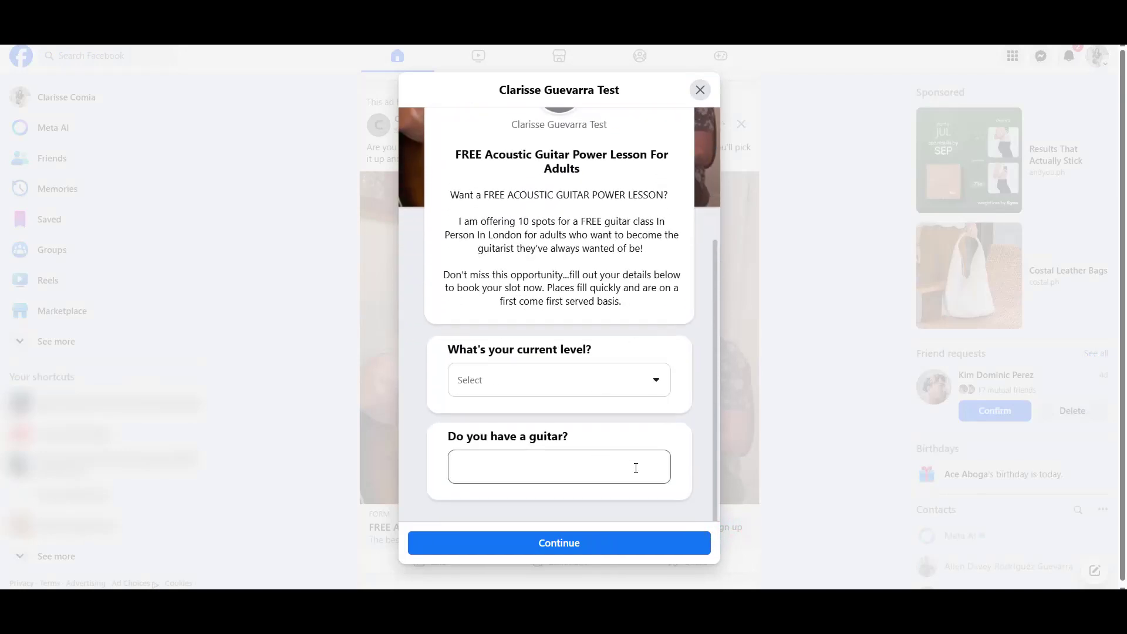
{"action": "left_click", "coordinate": [590, 389]}
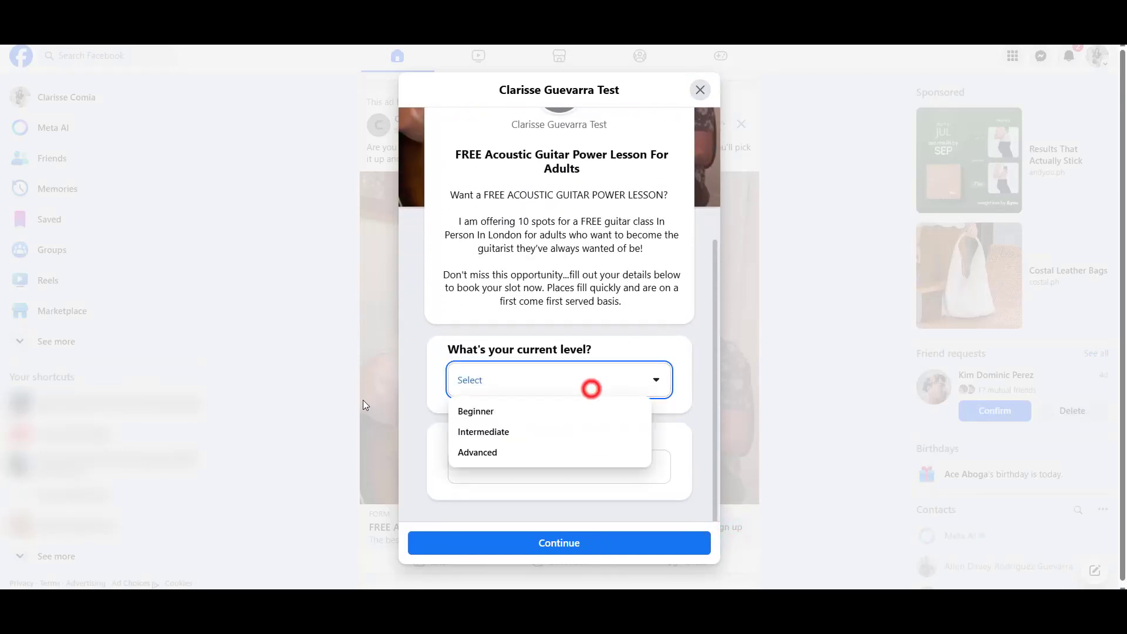
{"action": "left_click", "coordinate": [519, 422]}
{"action": "left_click", "coordinate": [503, 463]}
{"action": "type", "text": "yes"}
{"action": "left_click", "coordinate": [530, 419]}
Step: Continue past the contact information and privacy policy pages and submit the test lead
{"action": "left_click", "coordinate": [524, 541]}
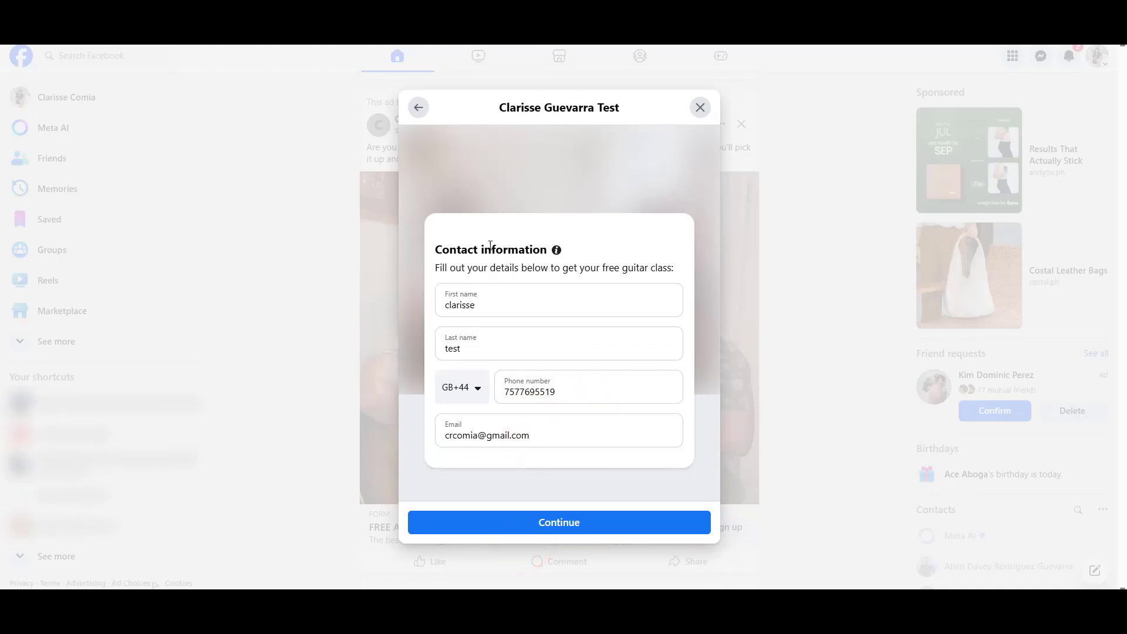
{"action": "left_click", "coordinate": [540, 523]}
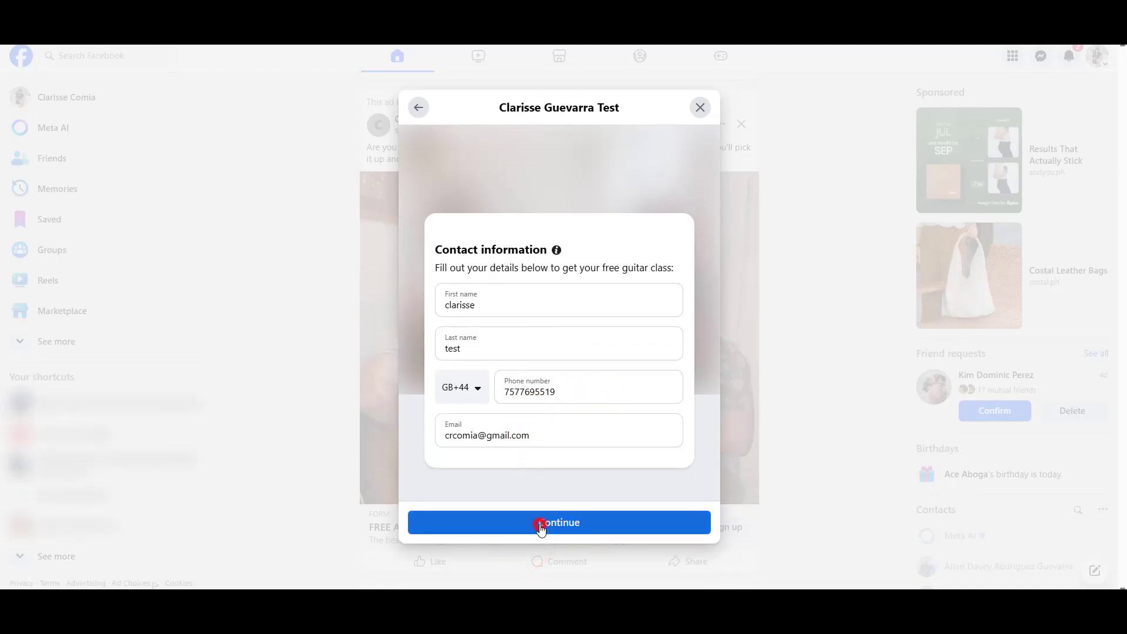
{"action": "left_click", "coordinate": [558, 442]}
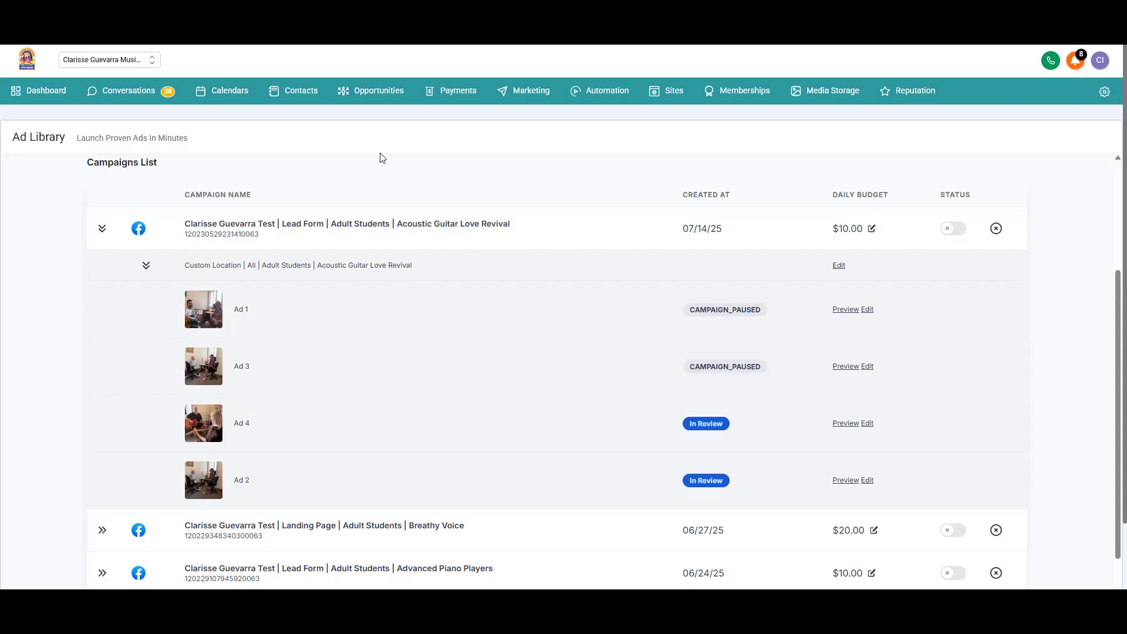
Step: Check the test contact's Additional Info: guitar owned 'yes' and level 'Beginner', with empty fields hidden
{"action": "left_click", "coordinate": [297, 99]}
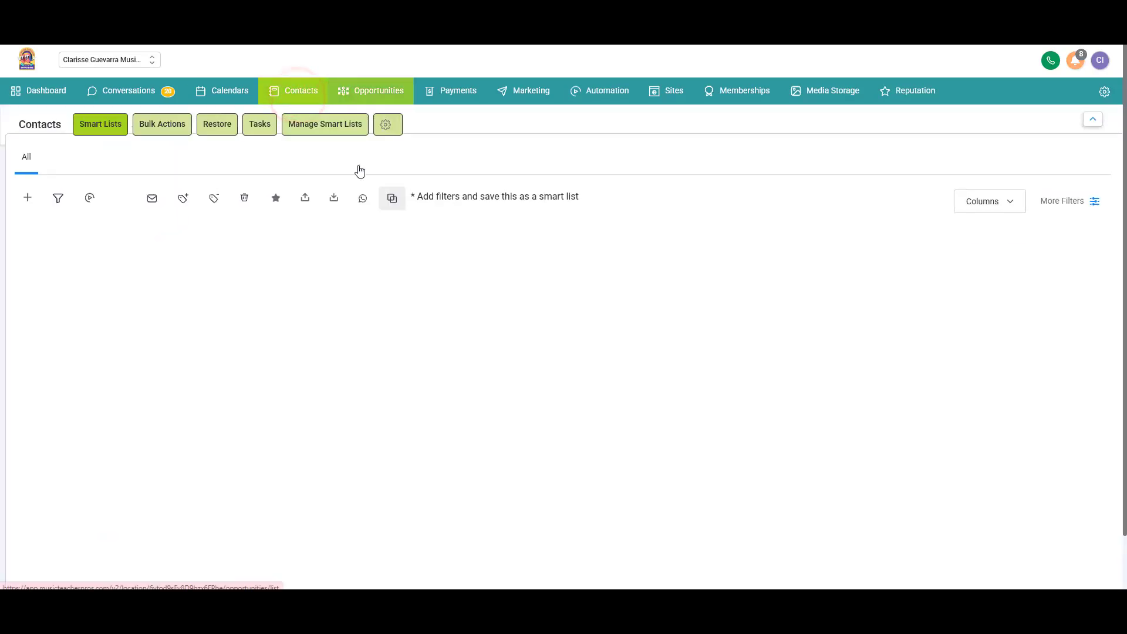
{"action": "left_click", "coordinate": [531, 322]}
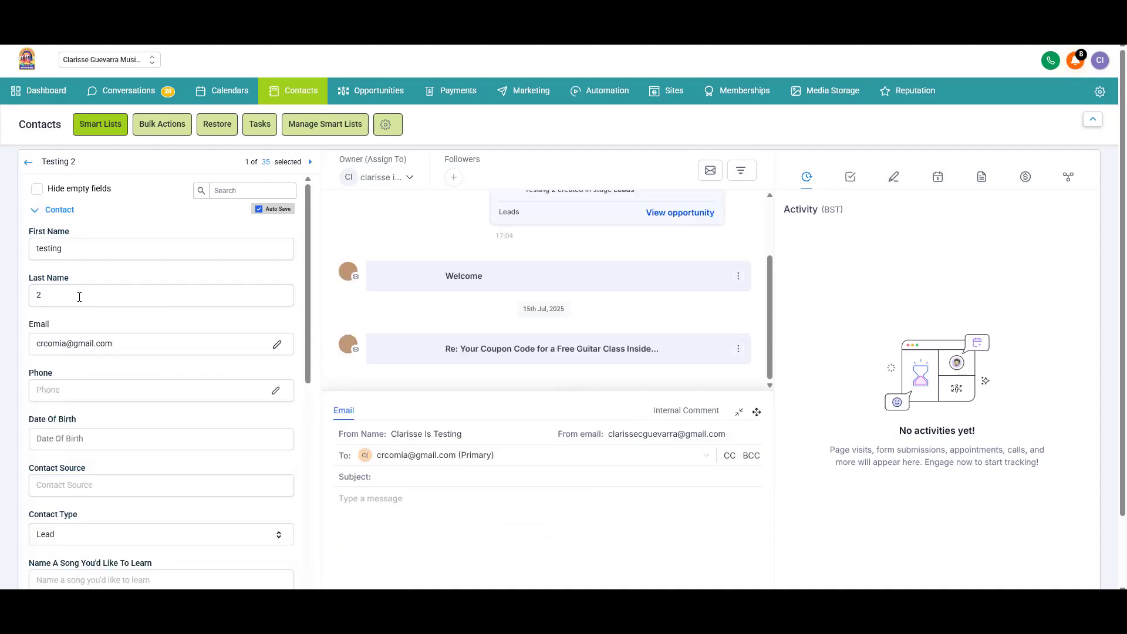
{"action": "left_click", "coordinate": [37, 188]}
{"action": "left_click", "coordinate": [168, 226]}
{"action": "scroll", "coordinate": [41, 486], "scroll_direction": "down", "scroll_amount": 3}
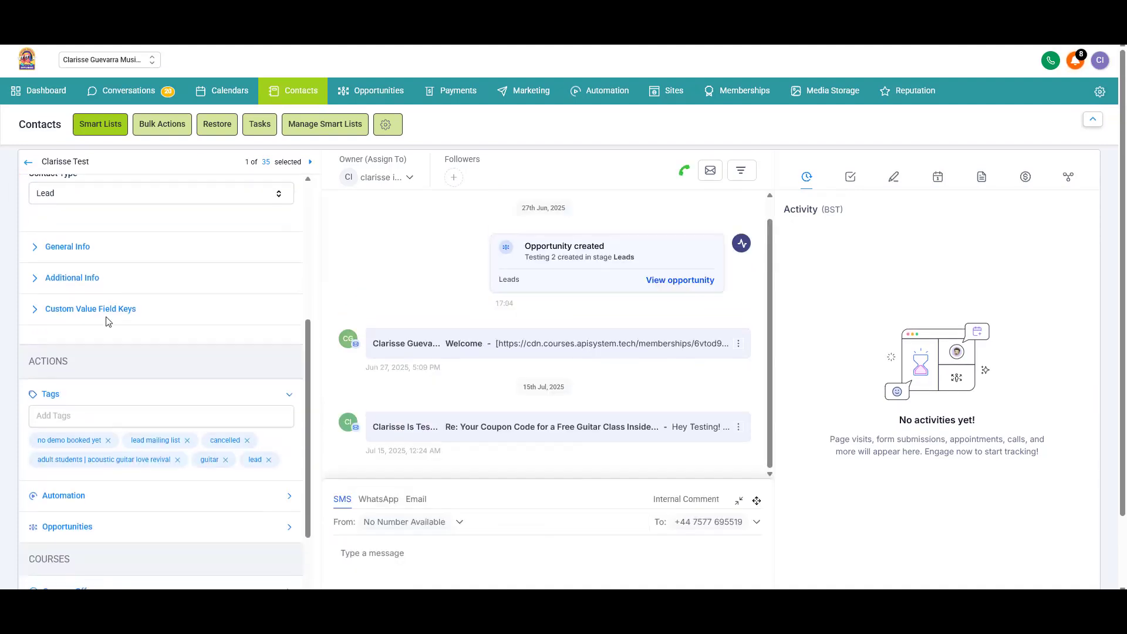
{"action": "left_click", "coordinate": [52, 278]}
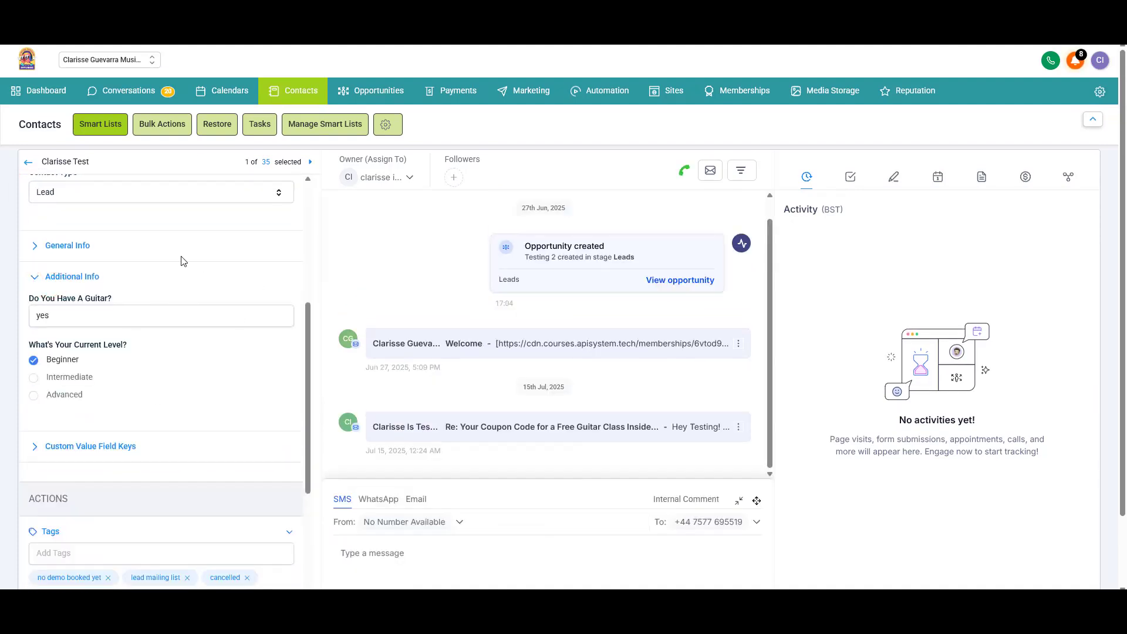